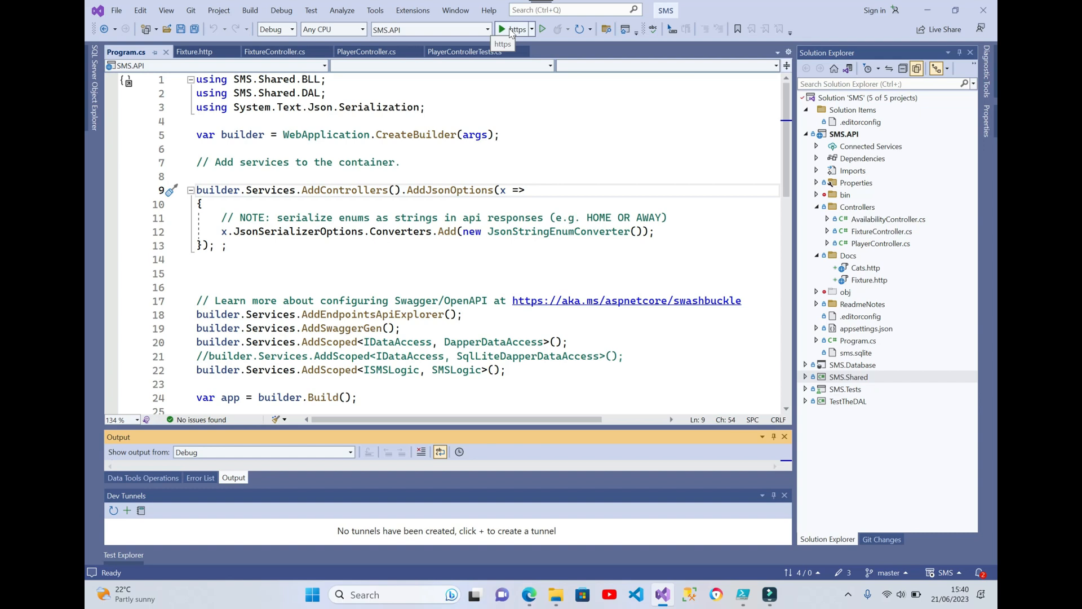
# Run SMS.API with the https profile and look through its Availability, Fixture and Player endpoints in Swagger
pyautogui.click(510, 31)
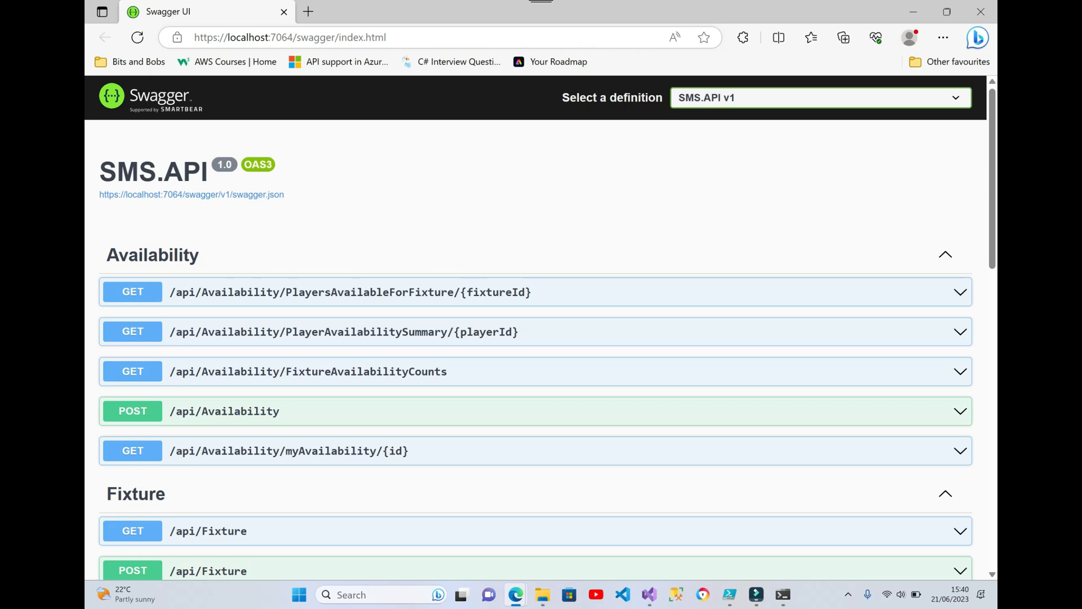
pyautogui.scroll(-6, 541, 327)
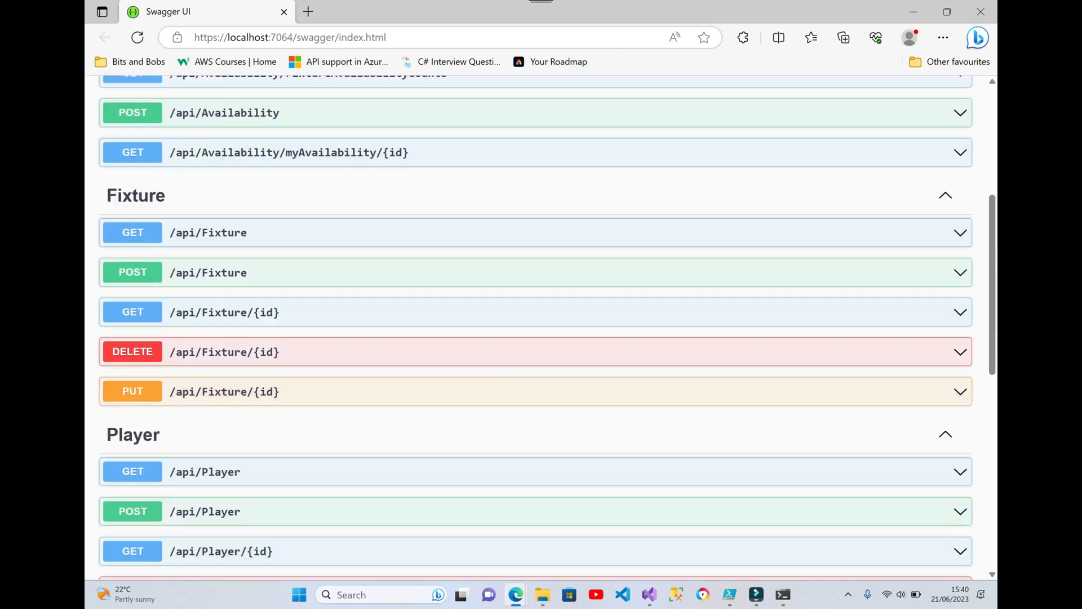
pyautogui.scroll(-5, 541, 327)
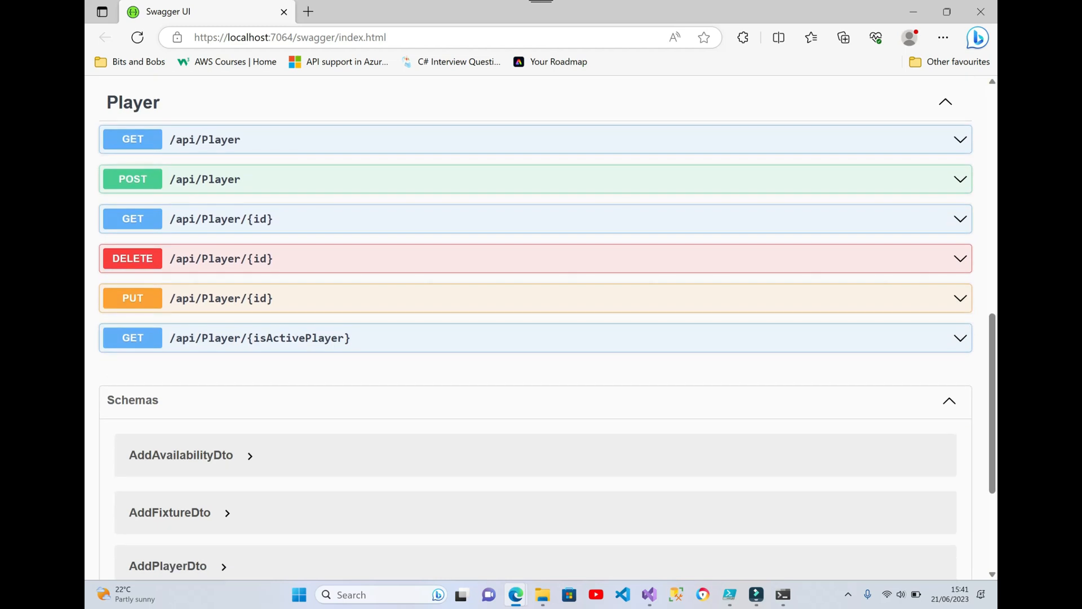
pyautogui.scroll(7, 541, 327)
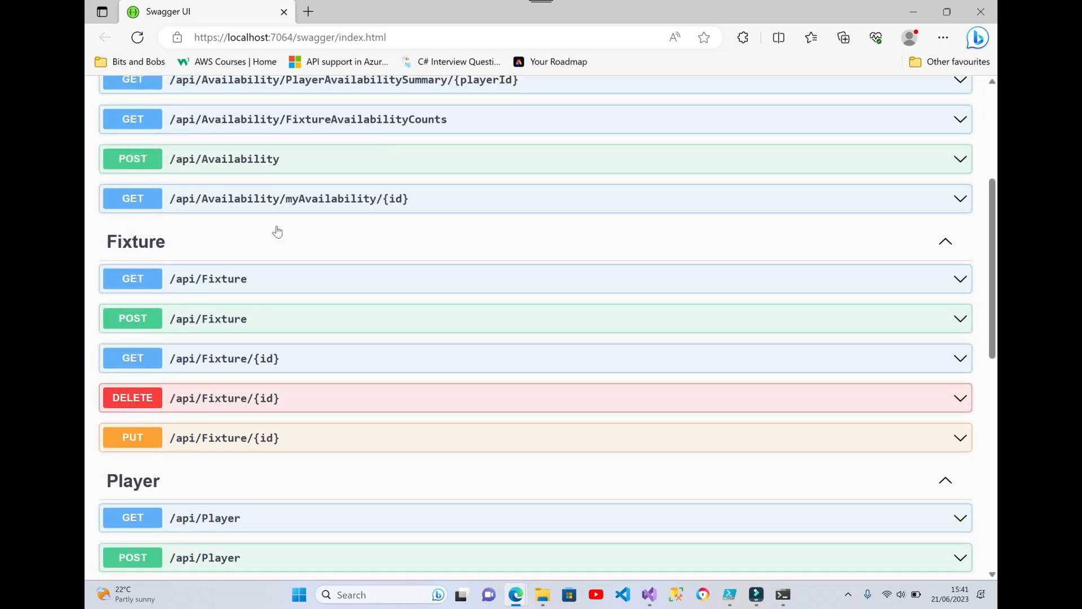
# Execute the GET /api/Fixture request on localhost, review its response body, and close the browser window
pyautogui.click(223, 285)
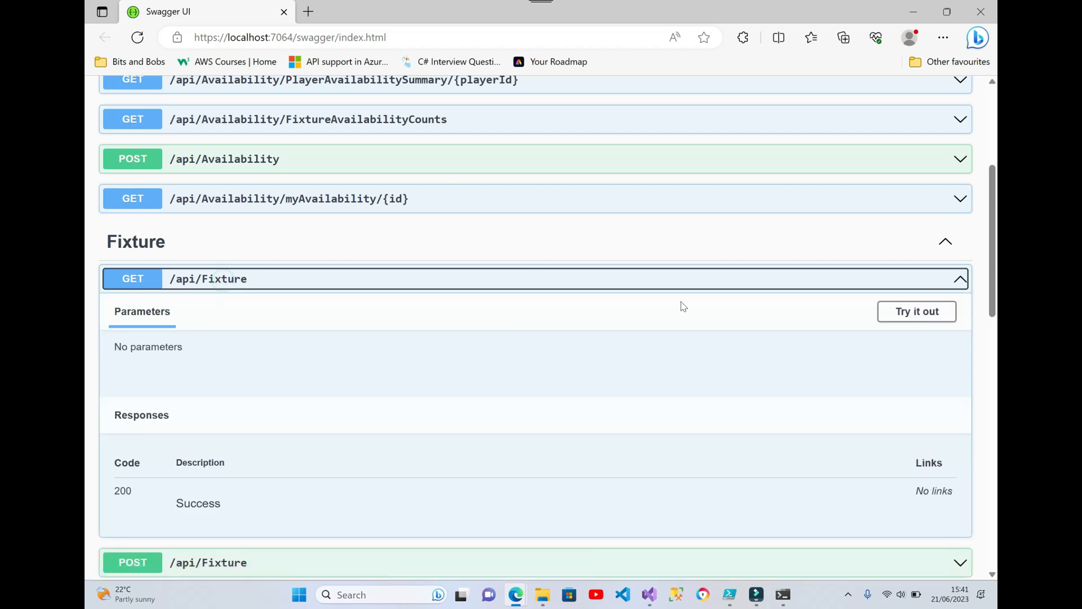
pyautogui.click(908, 319)
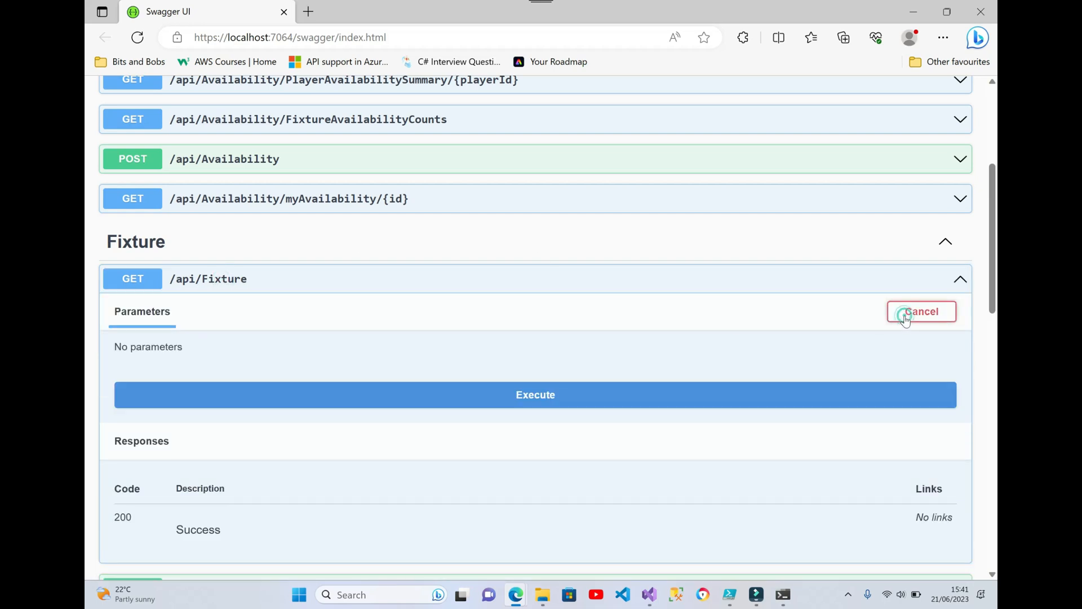
pyautogui.click(609, 397)
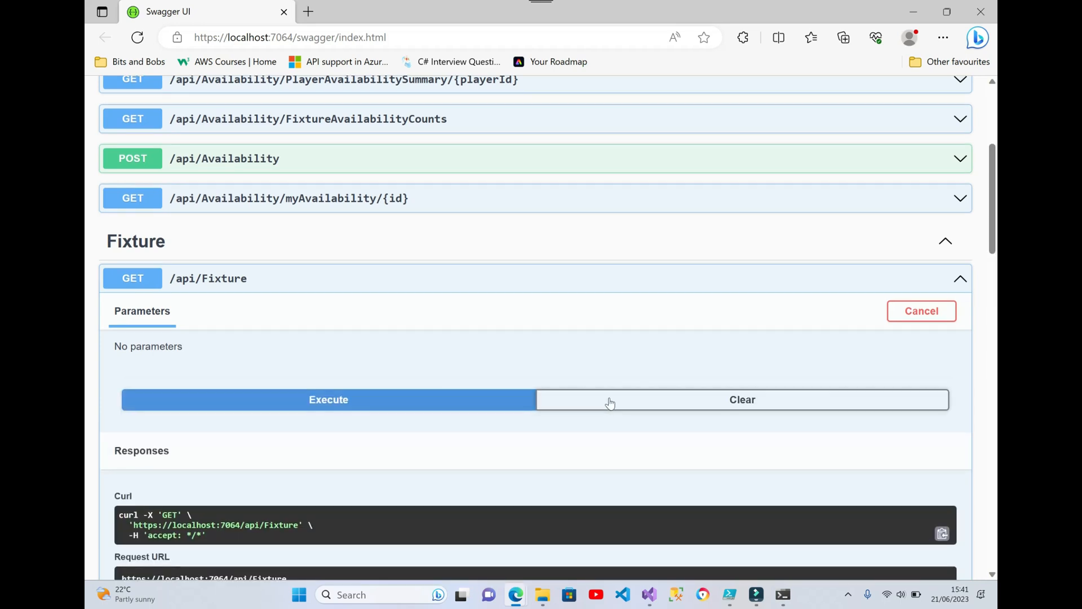
pyautogui.scroll(-4, 610, 400)
pyautogui.scroll(-7, 612, 401)
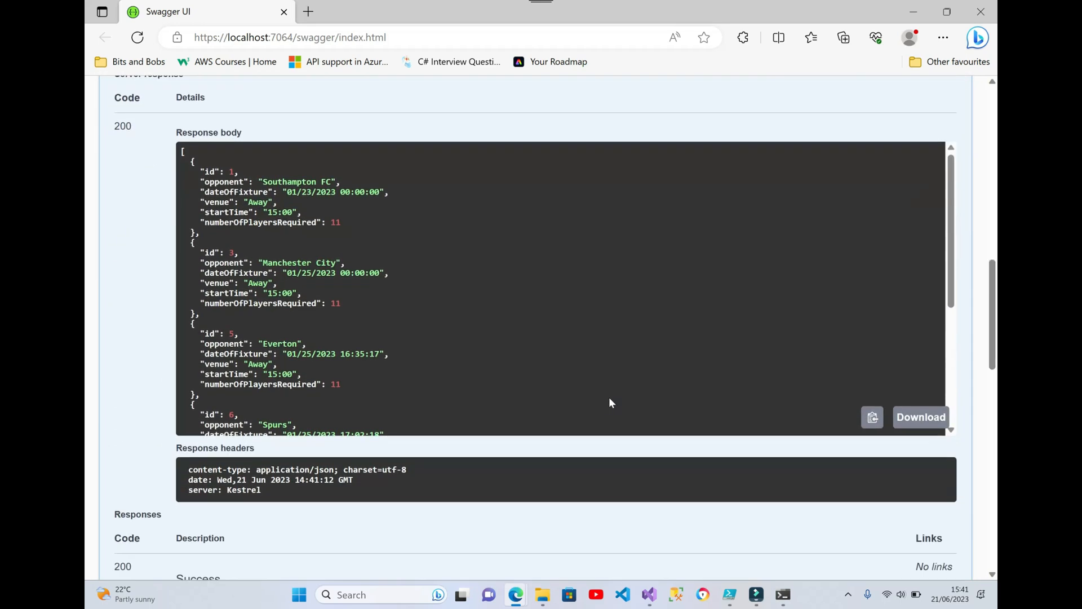
pyautogui.scroll(2, 612, 401)
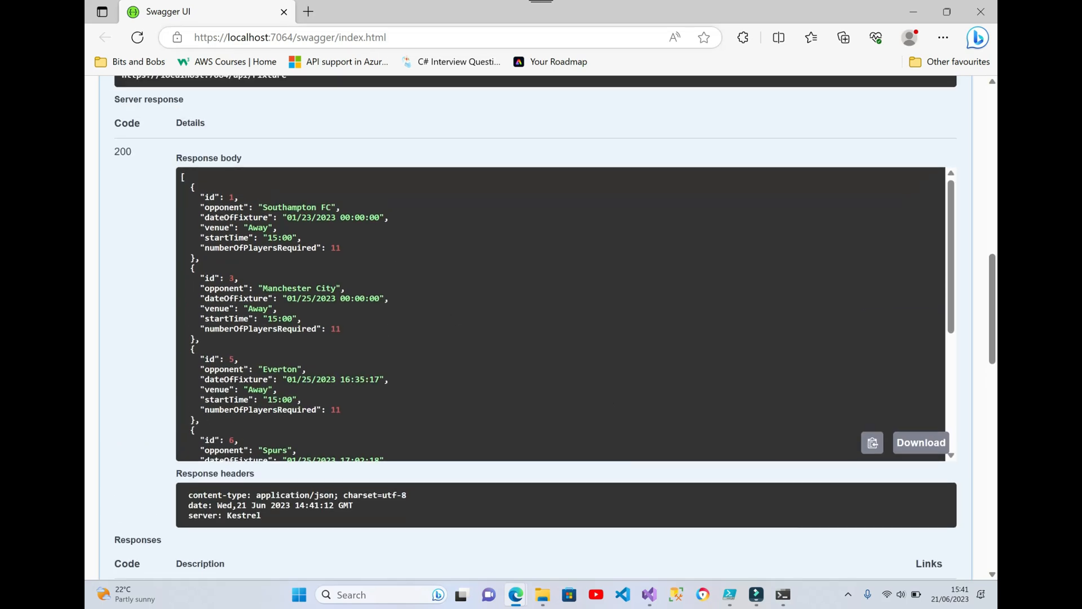
pyautogui.moveTo(403, 37); pyautogui.dragTo(175, 53)
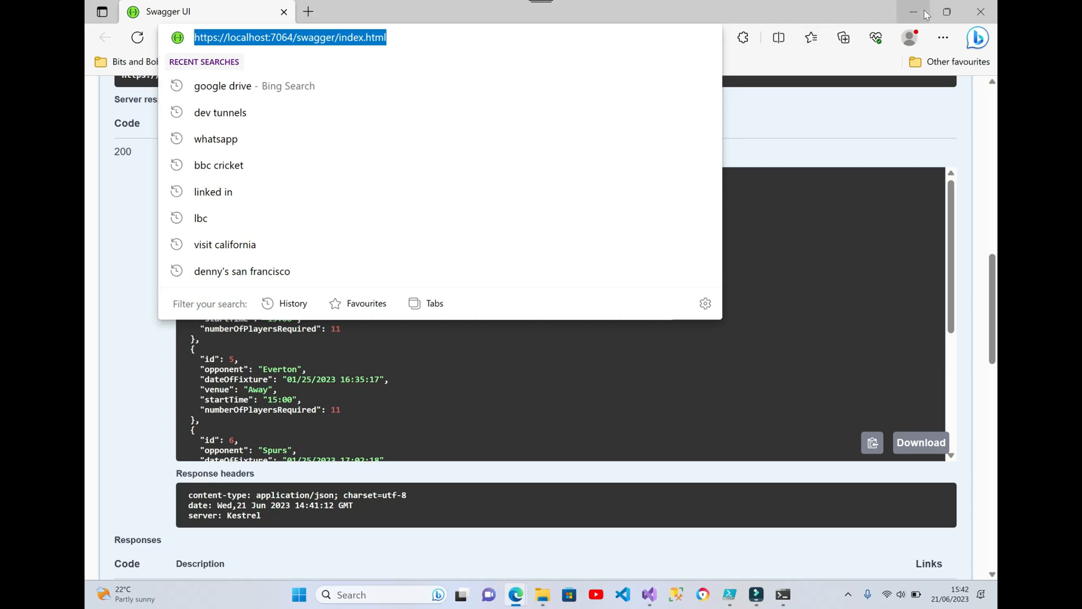
pyautogui.click(981, 12)
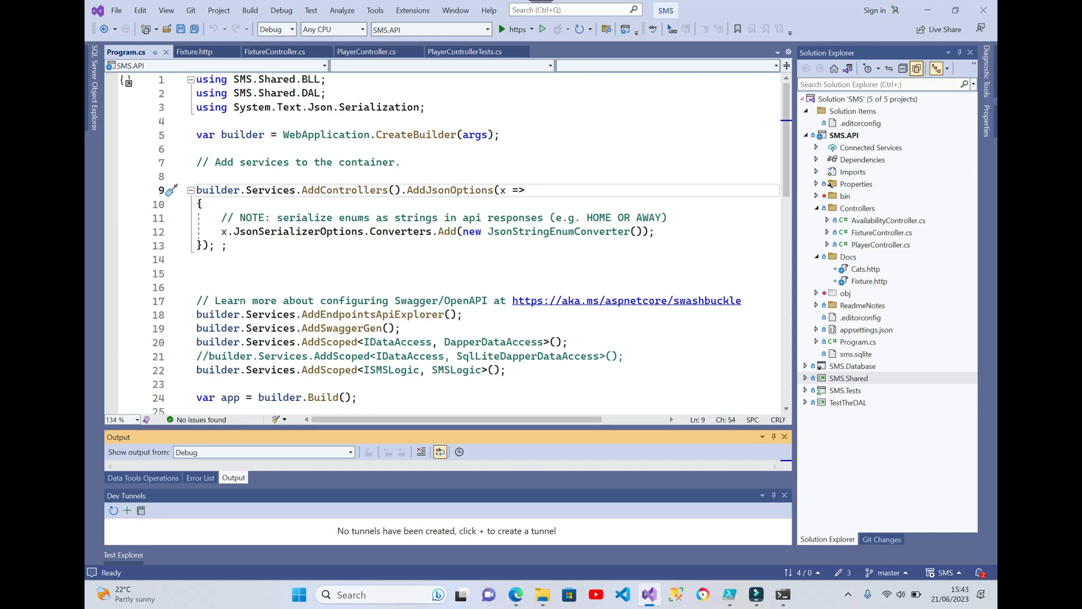
# Check the installed Visual Studio version in the product information and close the dialog
pyautogui.click(490, 12)
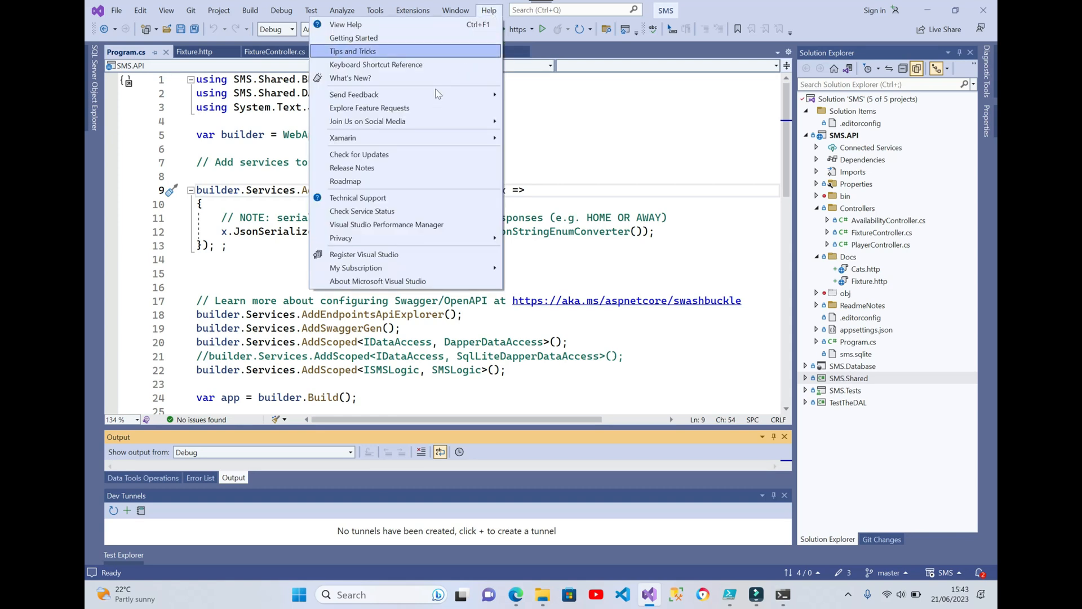
pyautogui.click(382, 281)
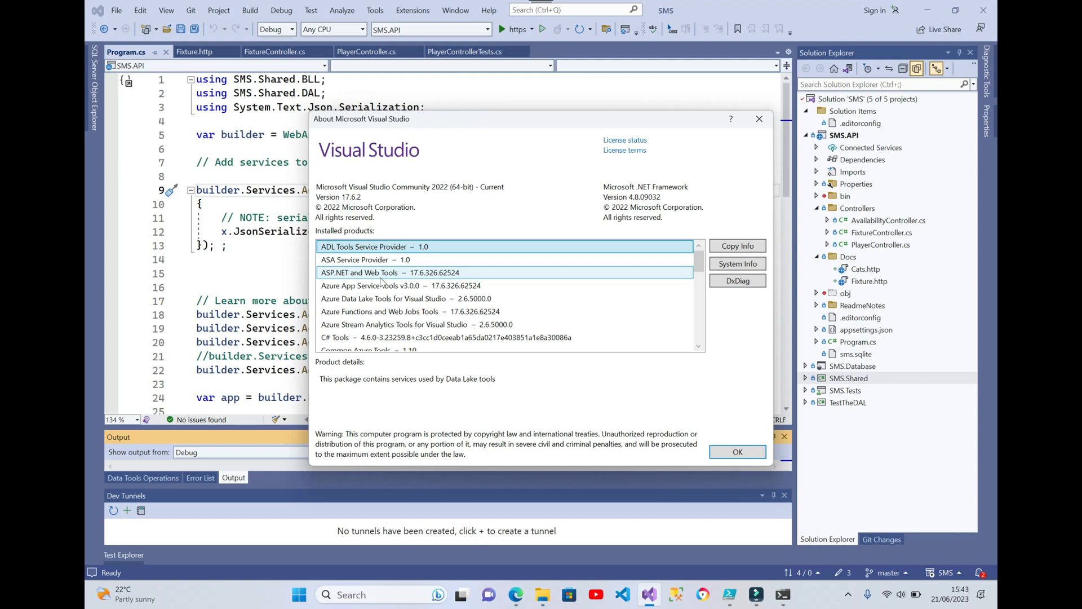
pyautogui.click(759, 118)
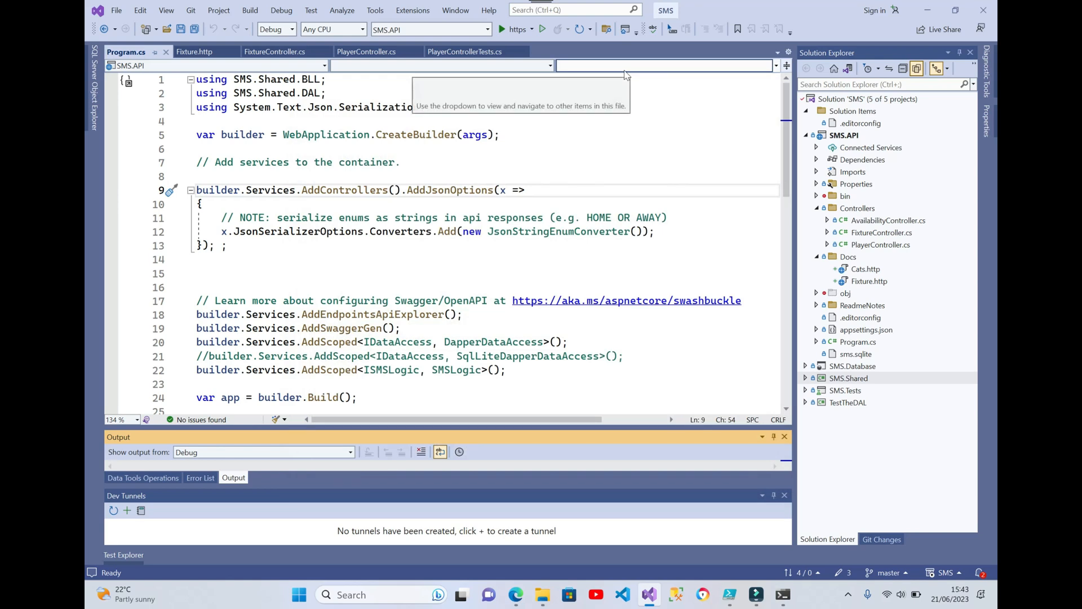
# Start creating a dev tunnel for SMS.API and name it "Youtube demo"
pyautogui.click(532, 29)
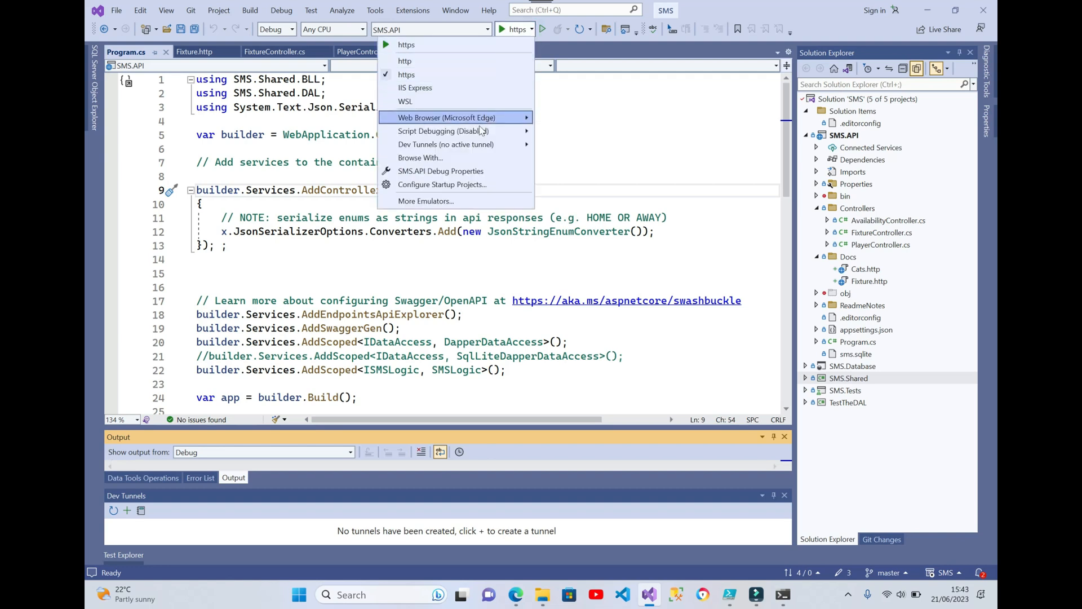
pyautogui.moveTo(461, 148)
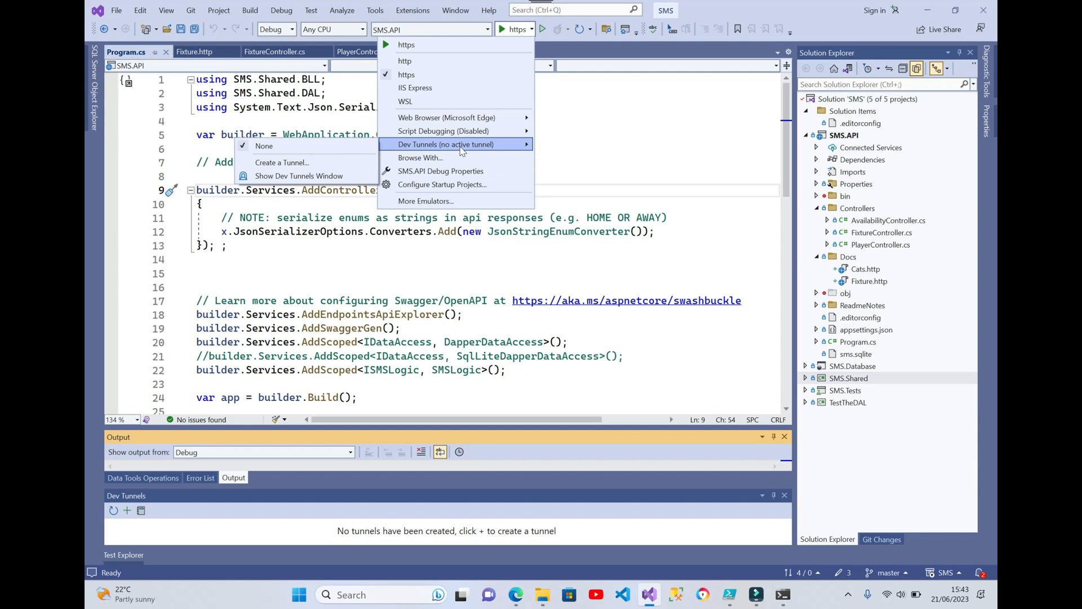
pyautogui.click(297, 164)
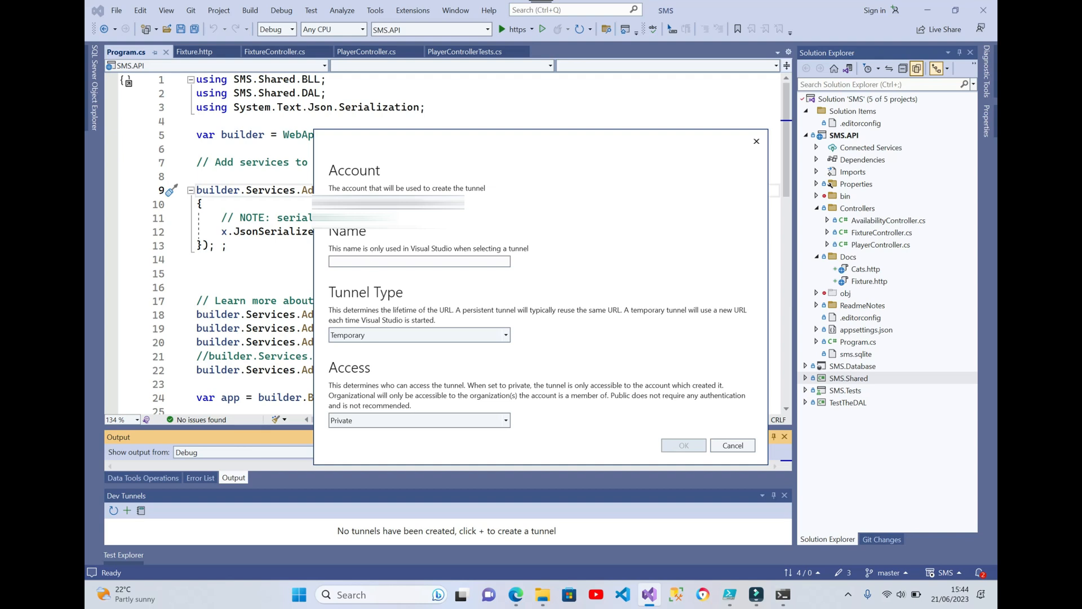
pyautogui.click(347, 263)
pyautogui.write('Youtube')
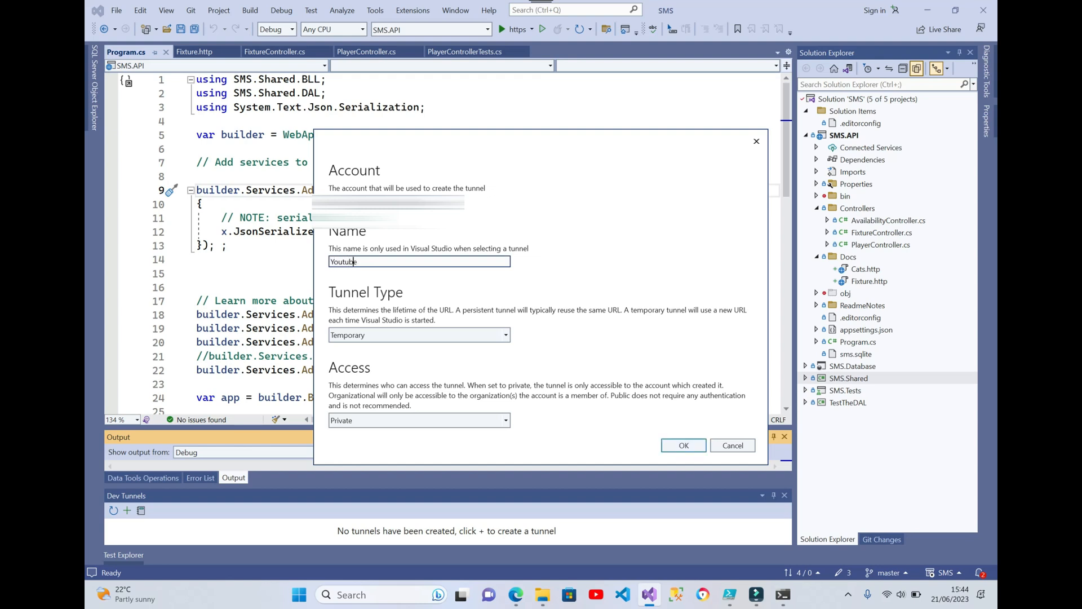
pyautogui.write(' demo')
# Set the tunnel type to Persistent with Private access and create the tunnel
pyautogui.click(506, 336)
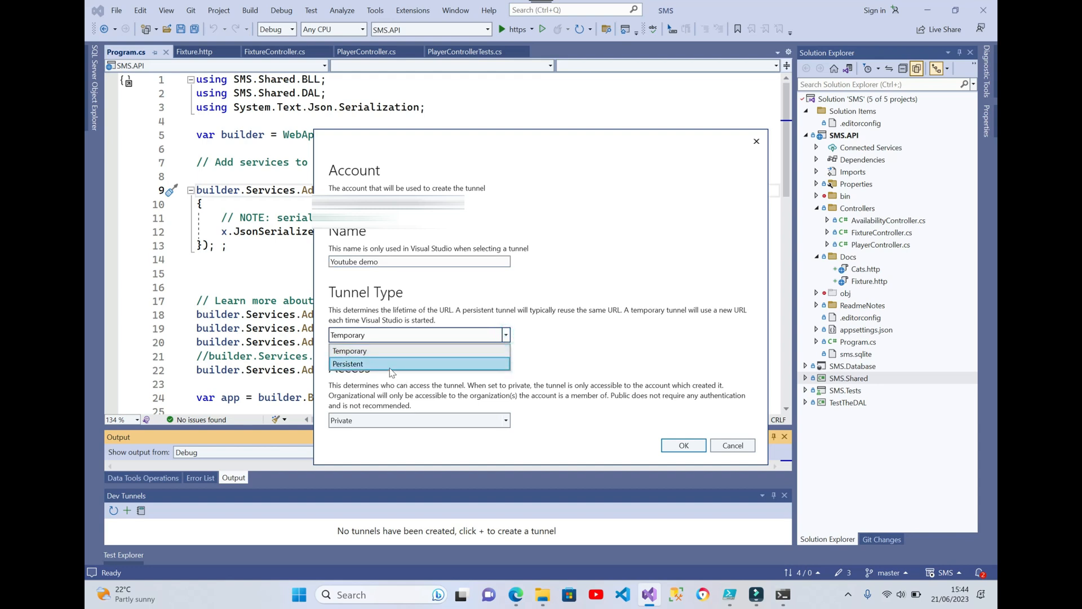
pyautogui.click(359, 363)
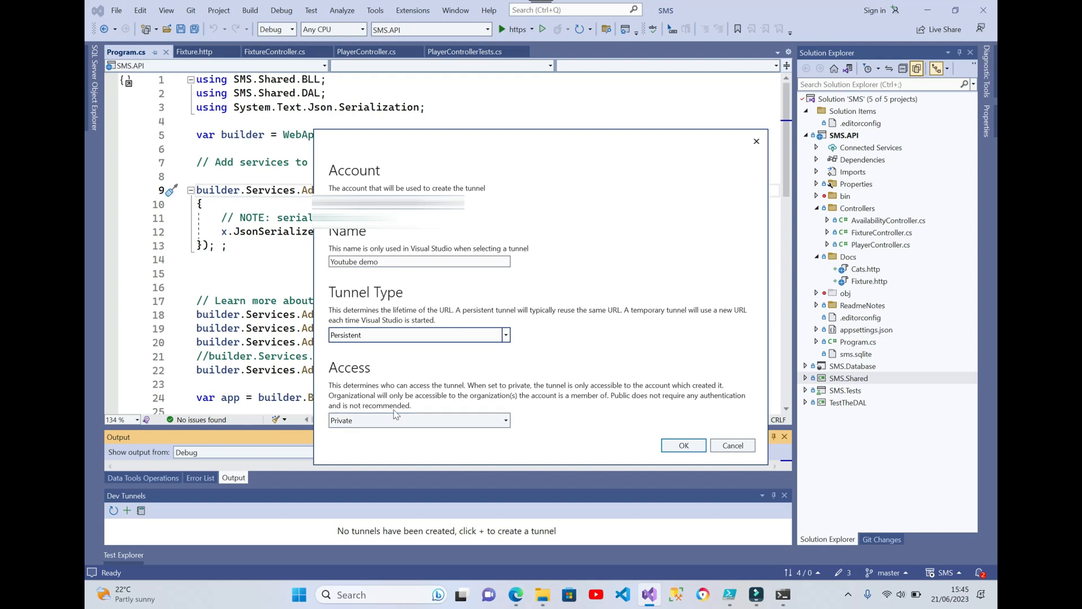
pyautogui.click(505, 421)
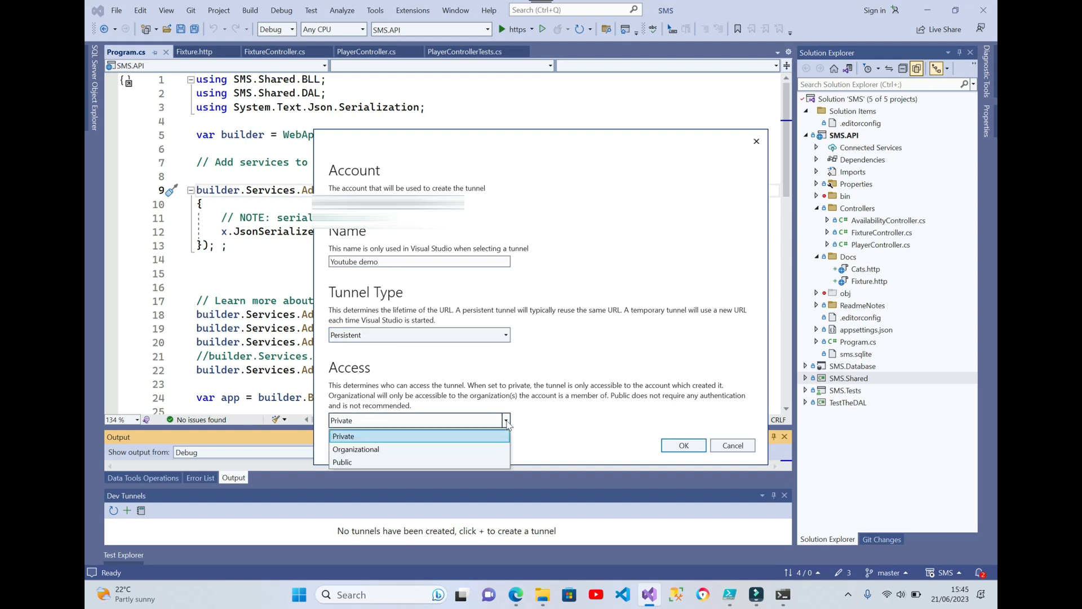
pyautogui.click(371, 462)
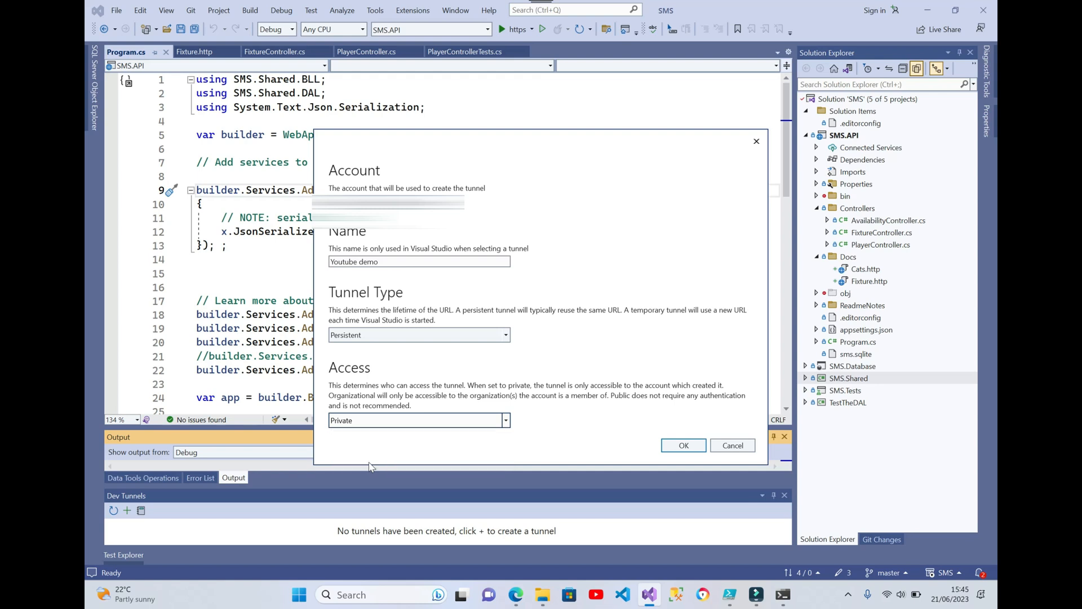
pyautogui.click(677, 445)
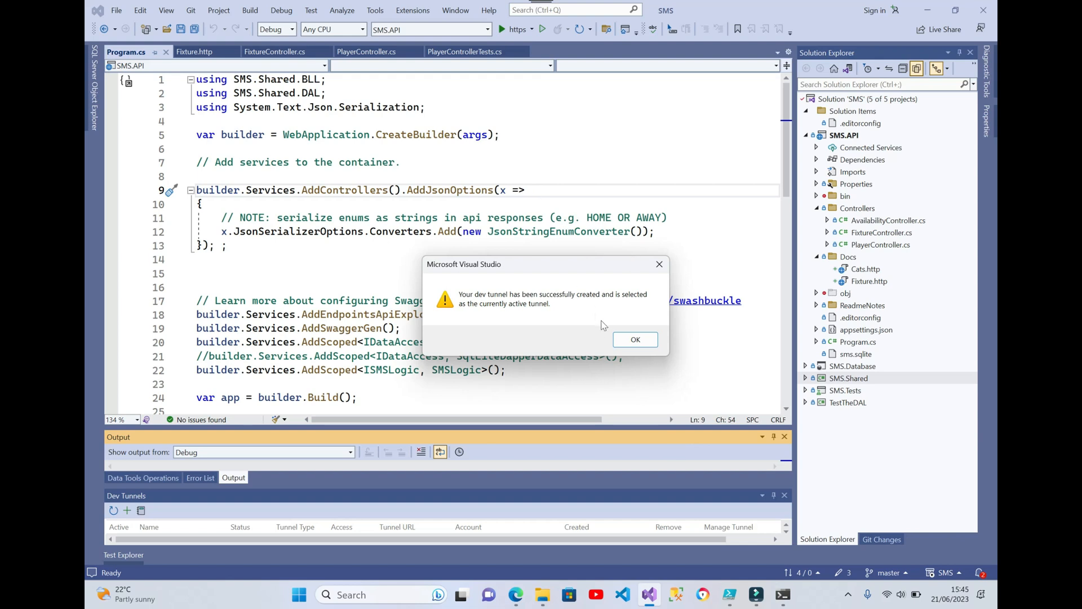
pyautogui.click(636, 340)
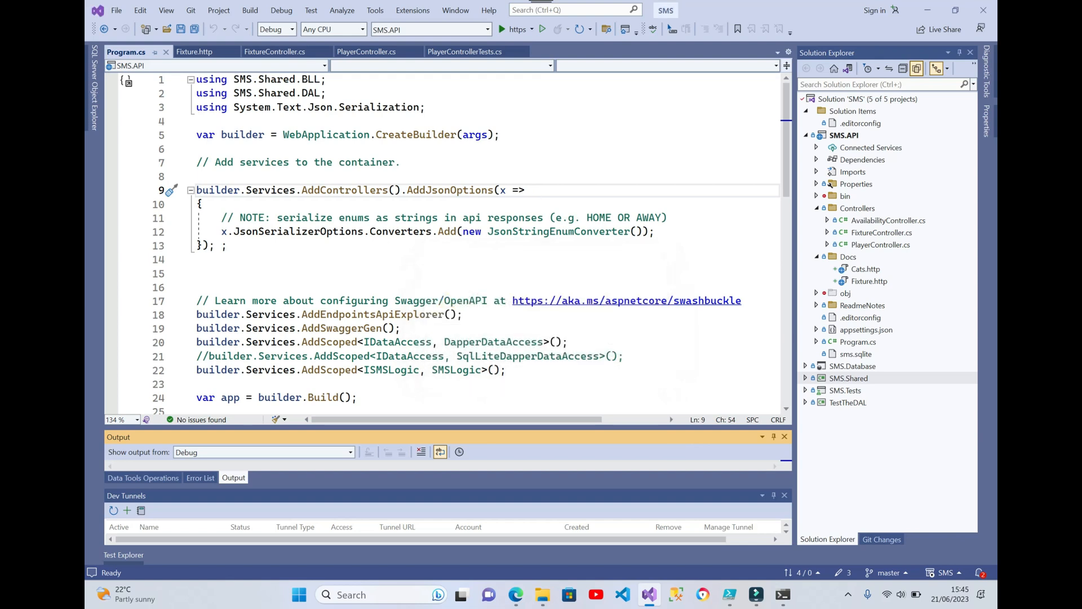
# Check which dev tunnel is active in the debug launch options
pyautogui.click(532, 29)
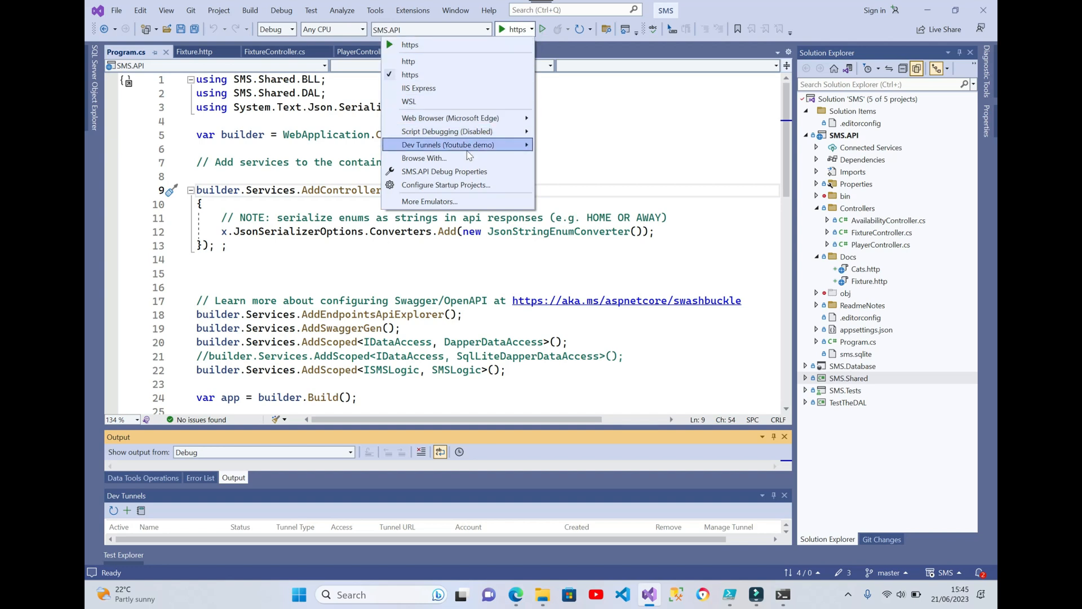
pyautogui.moveTo(467, 153)
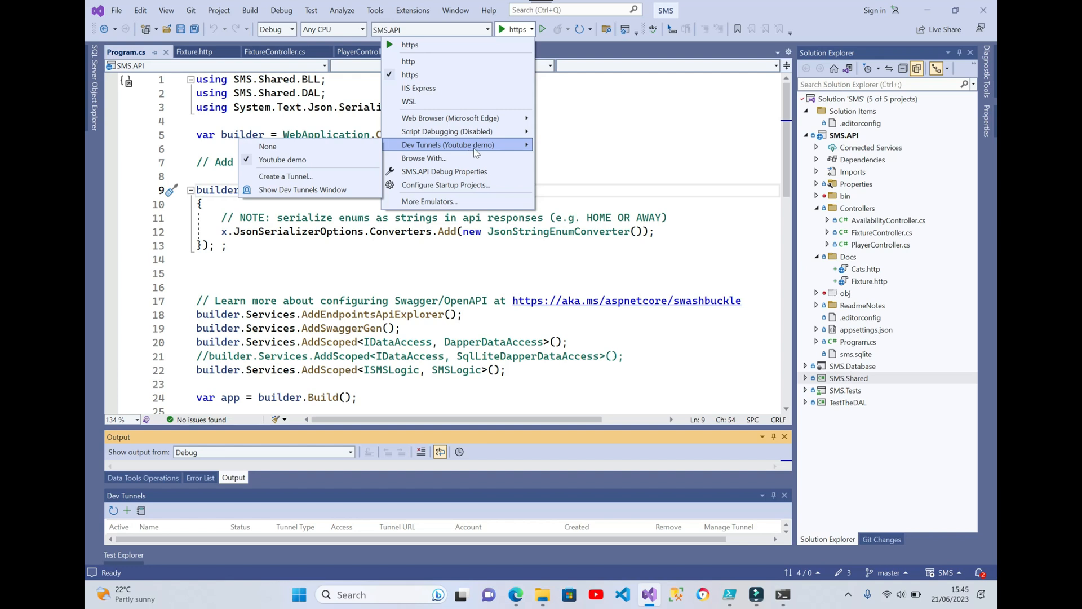
pyautogui.click(641, 149)
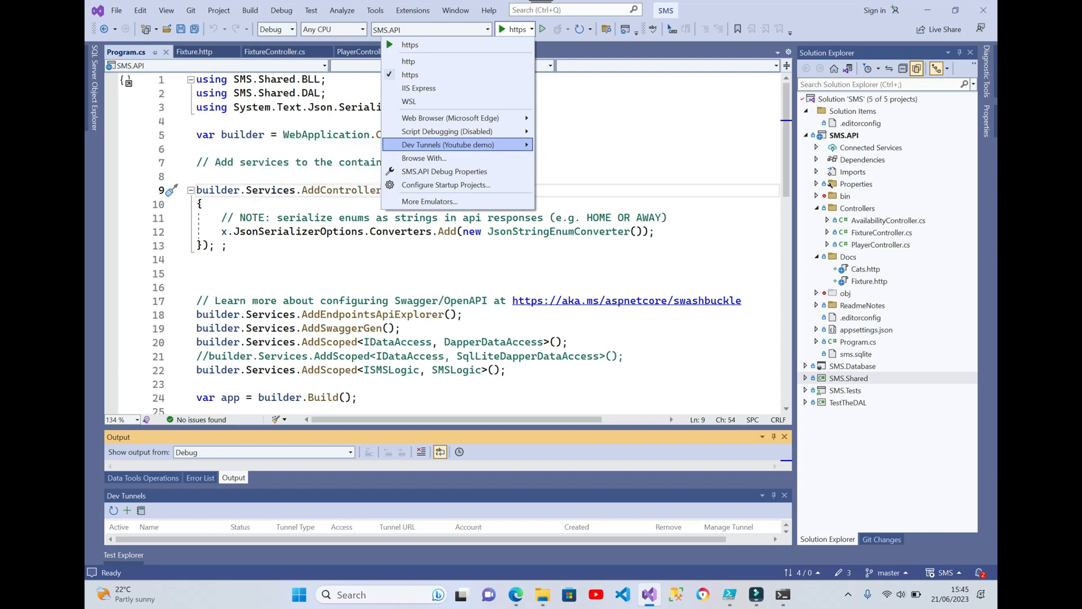
# Run SMS.API through the dev tunnel, continue past the connection notice, and inspect the Swagger page's tunnel address
pyautogui.click(510, 29)
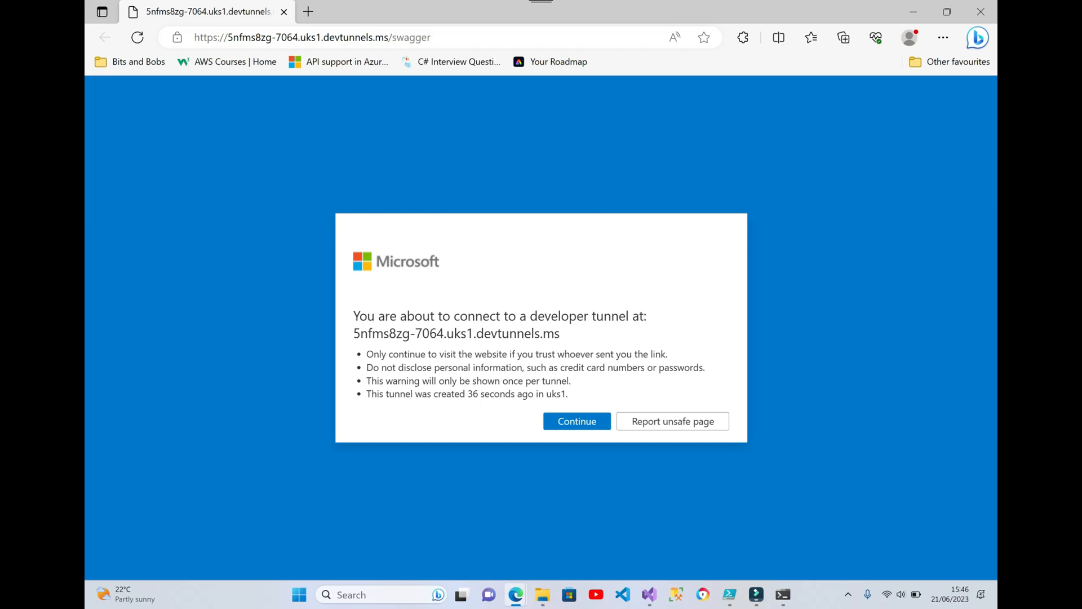
pyautogui.click(563, 423)
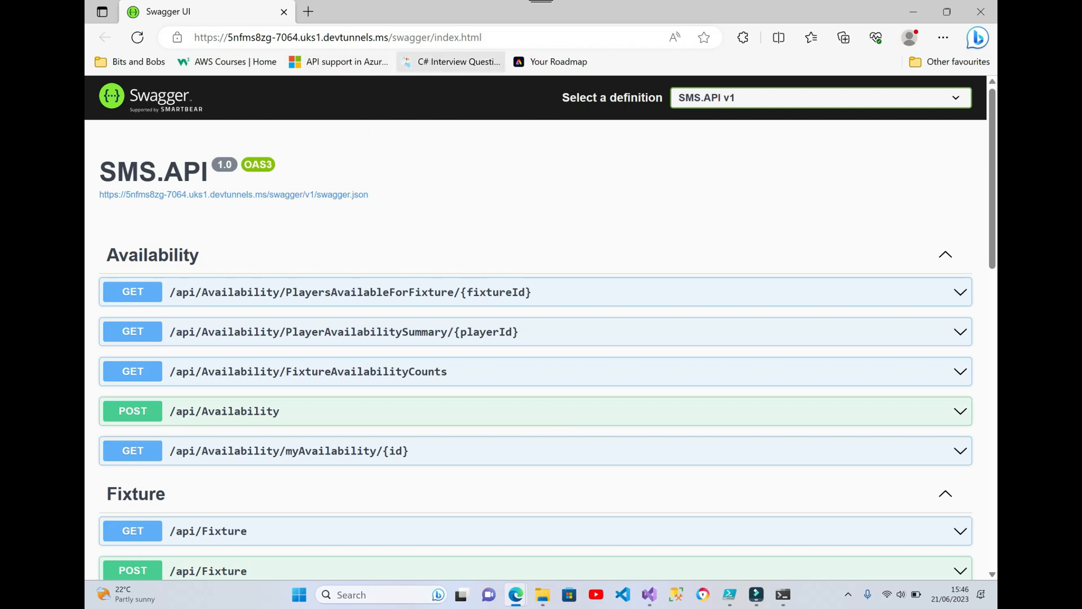
pyautogui.moveTo(493, 37); pyautogui.dragTo(174, 61)
pyautogui.hotkey('ctrl', 'c')
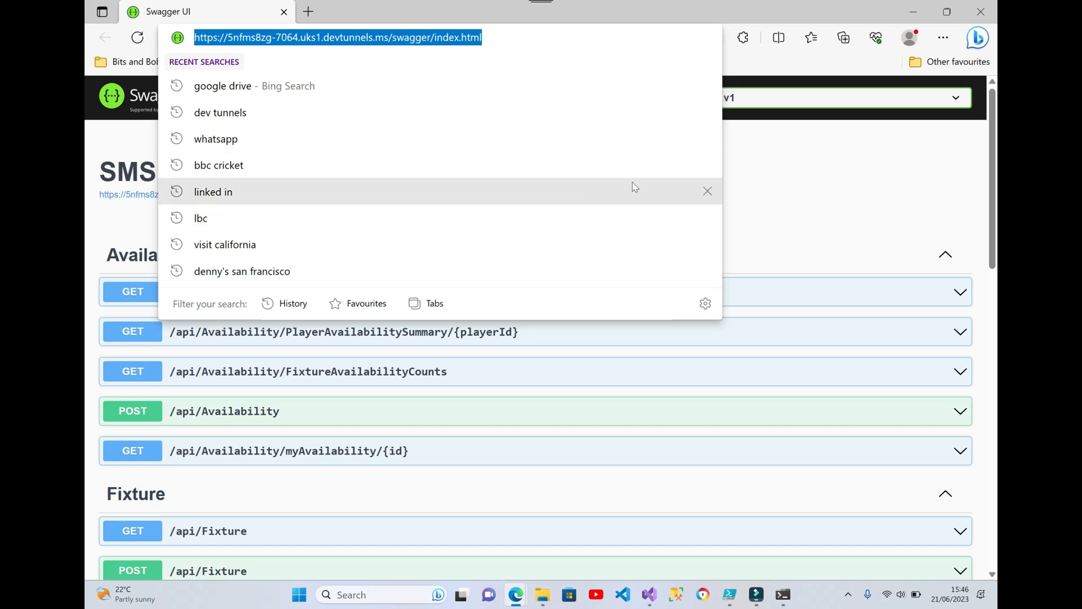
pyautogui.click(768, 184)
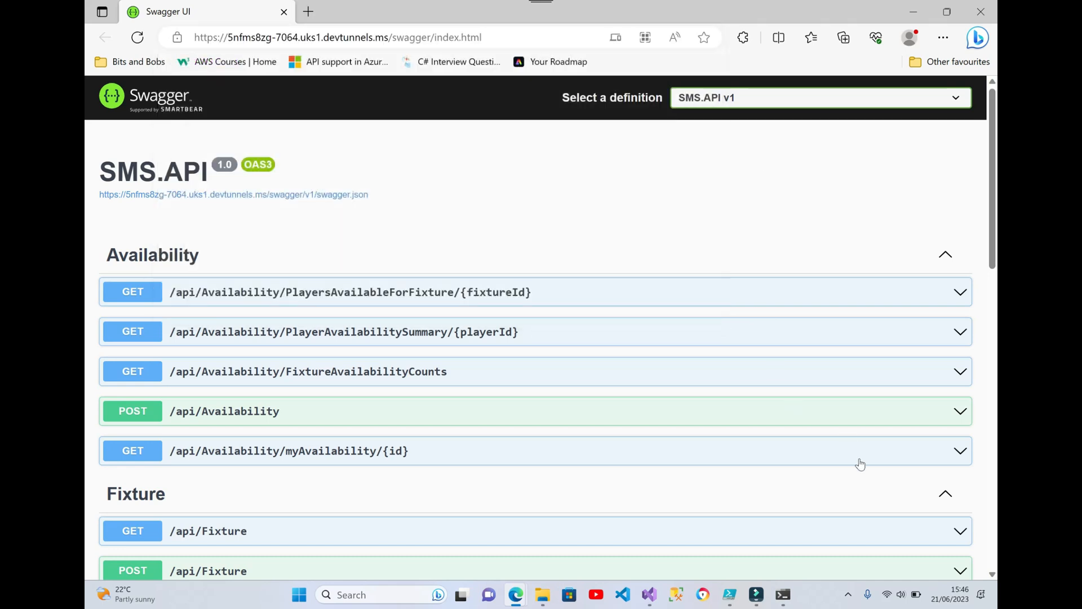
# Execute the GET /api/Fixture request through the dev tunnel and review its request URL and response body
pyautogui.click(965, 534)
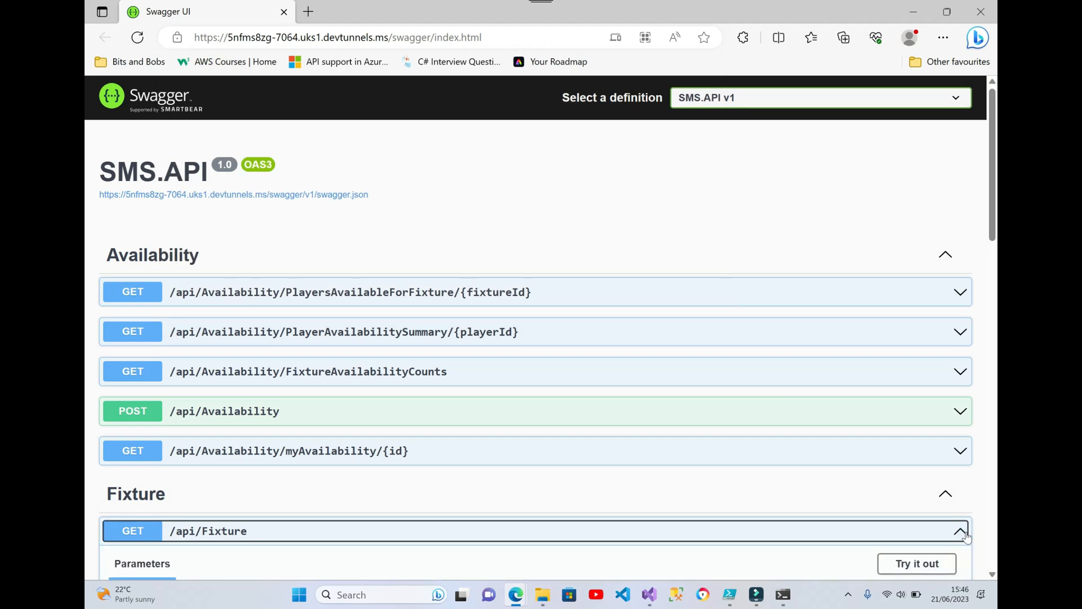
pyautogui.scroll(-5, 966, 537)
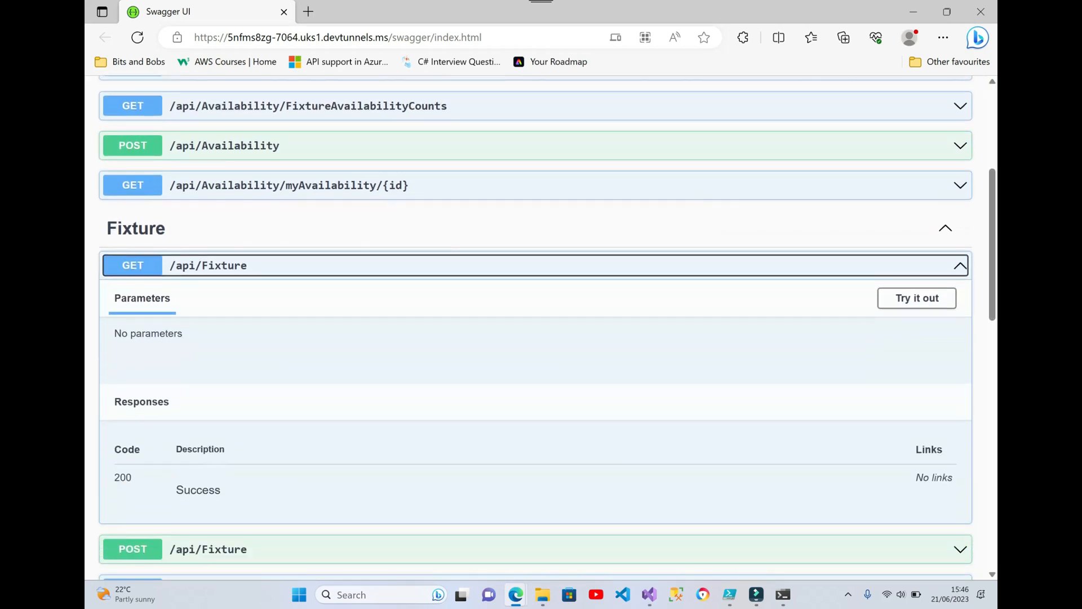
pyautogui.click(917, 298)
pyautogui.click(535, 381)
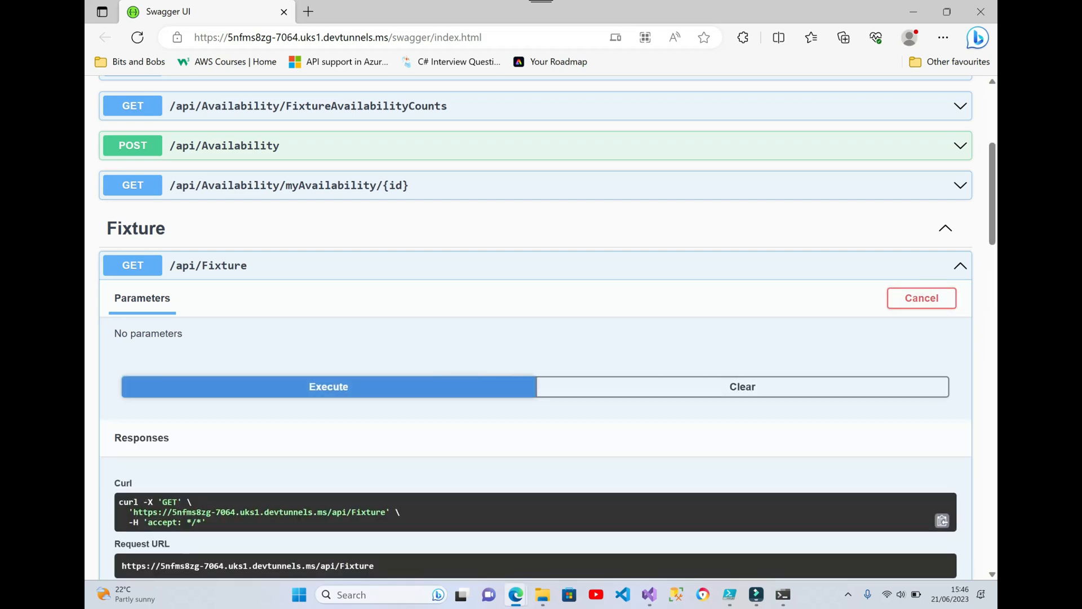
pyautogui.scroll(-7, 535, 327)
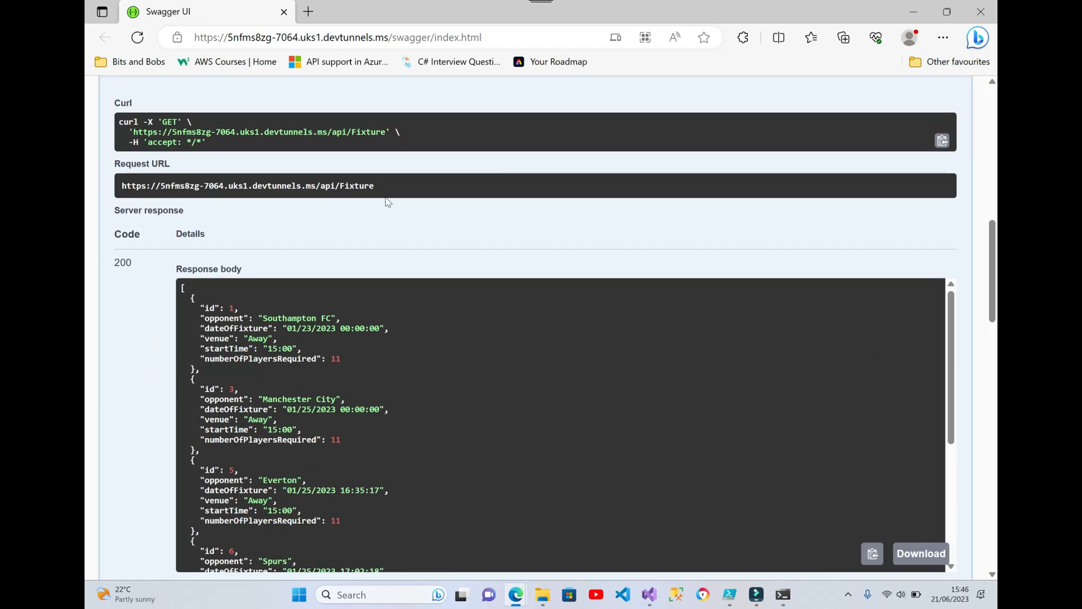
# Examine the Fixture response's request URL, its first fixture record, and its status code on the Swagger page
pyautogui.moveTo(394, 186); pyautogui.dragTo(118, 197)
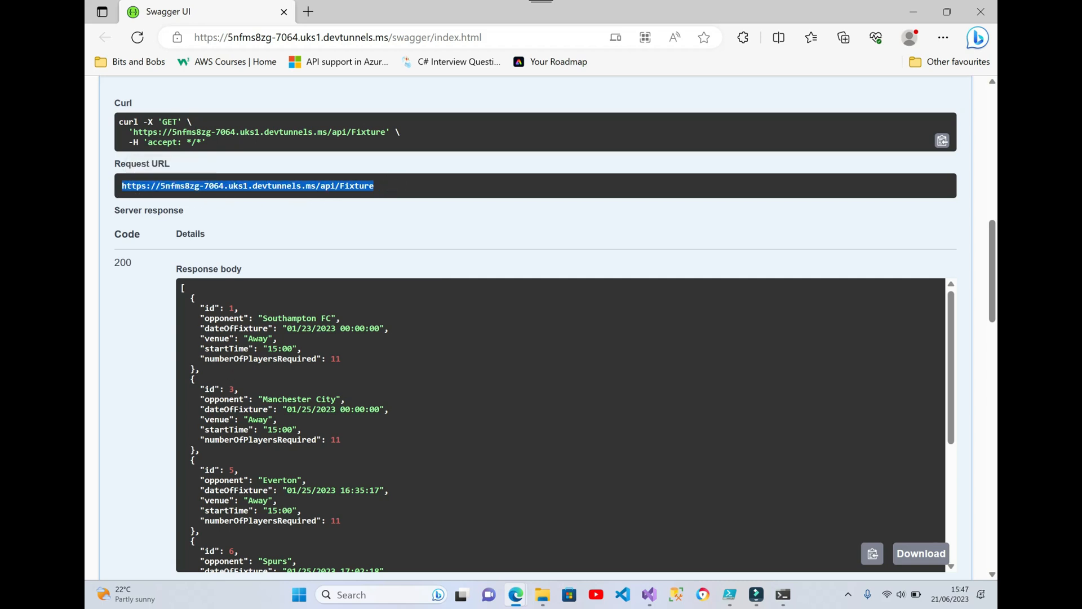
pyautogui.moveTo(194, 311); pyautogui.dragTo(200, 370)
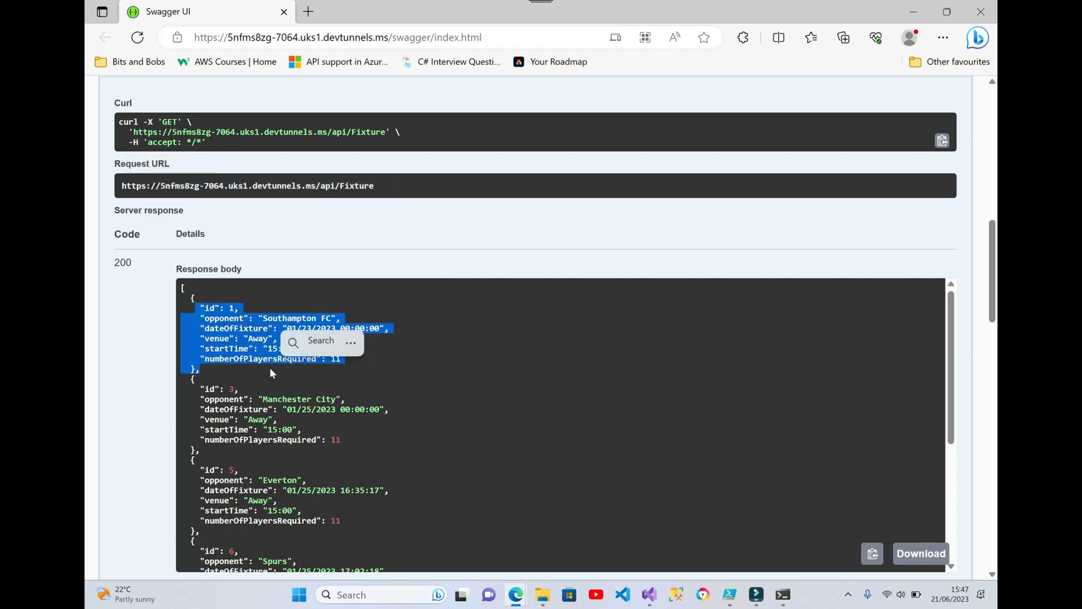
pyautogui.moveTo(115, 263); pyautogui.dragTo(137, 263)
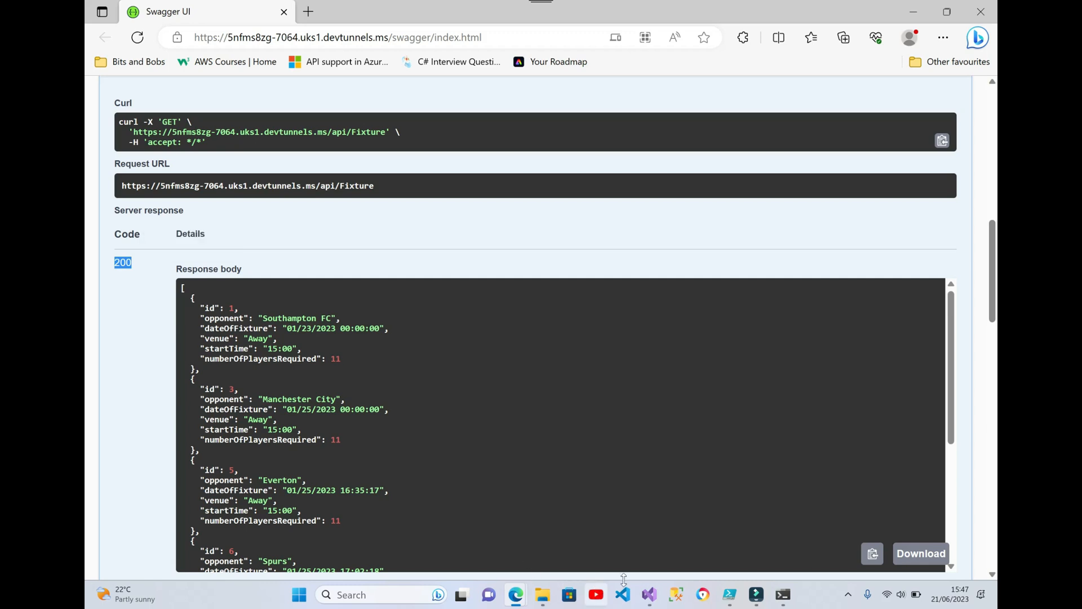
pyautogui.click(650, 598)
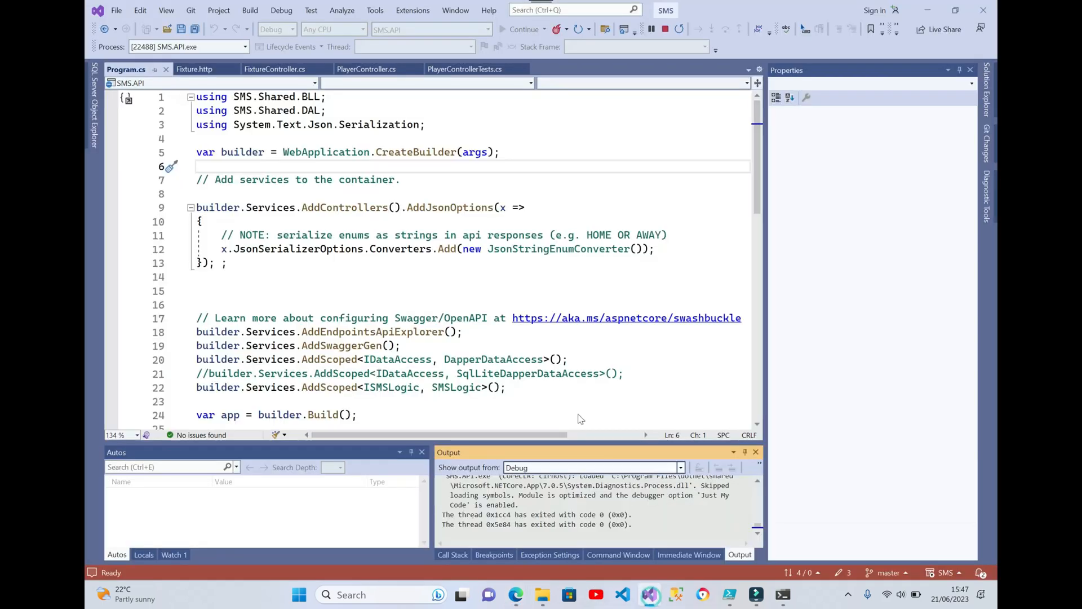
pyautogui.click(666, 29)
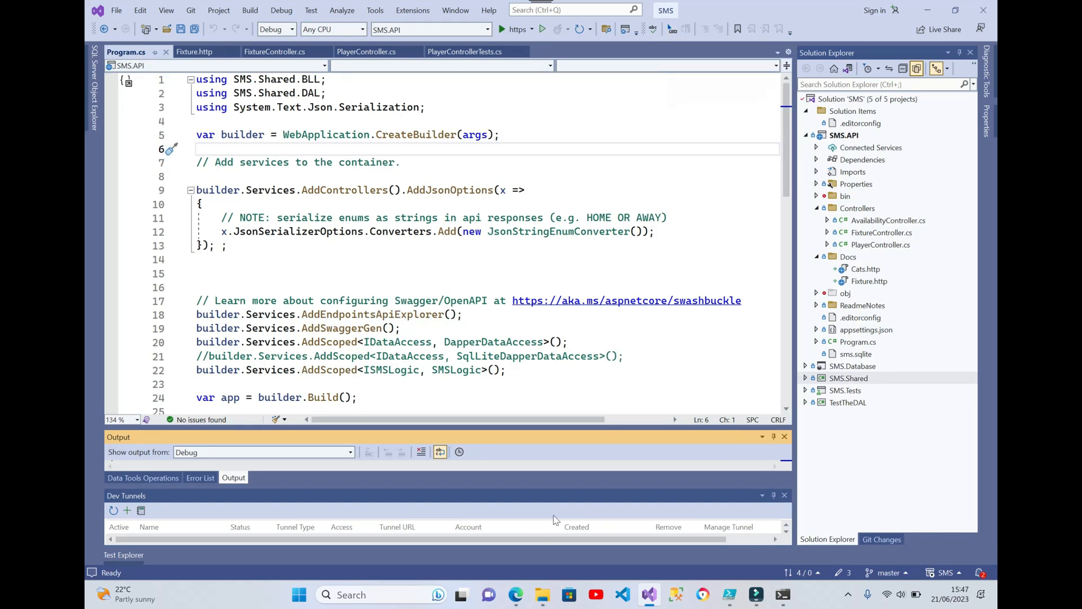
pyautogui.moveTo(516, 593)
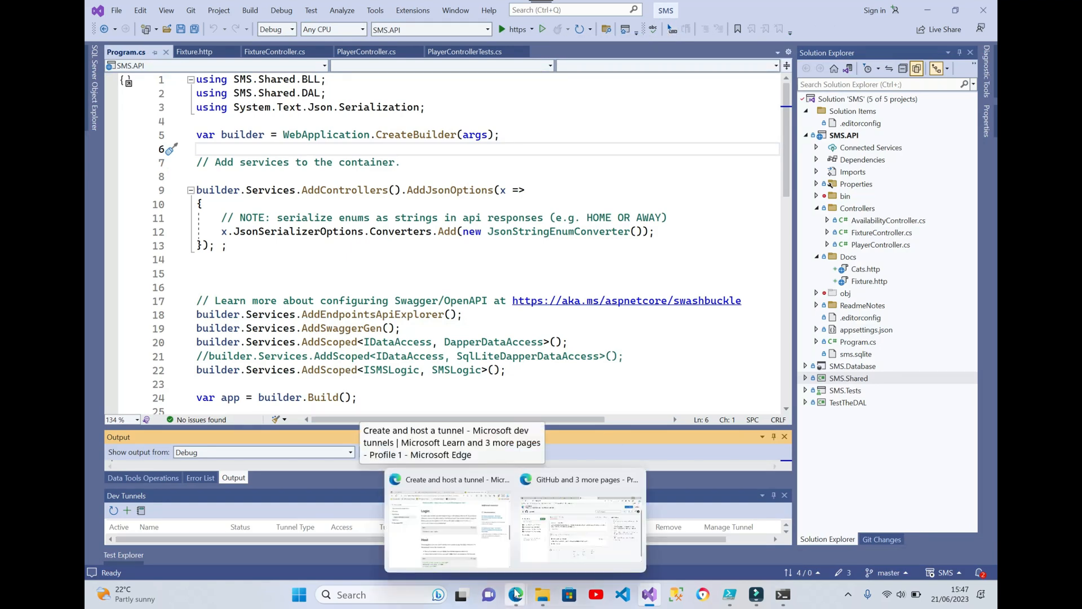
pyautogui.click(493, 547)
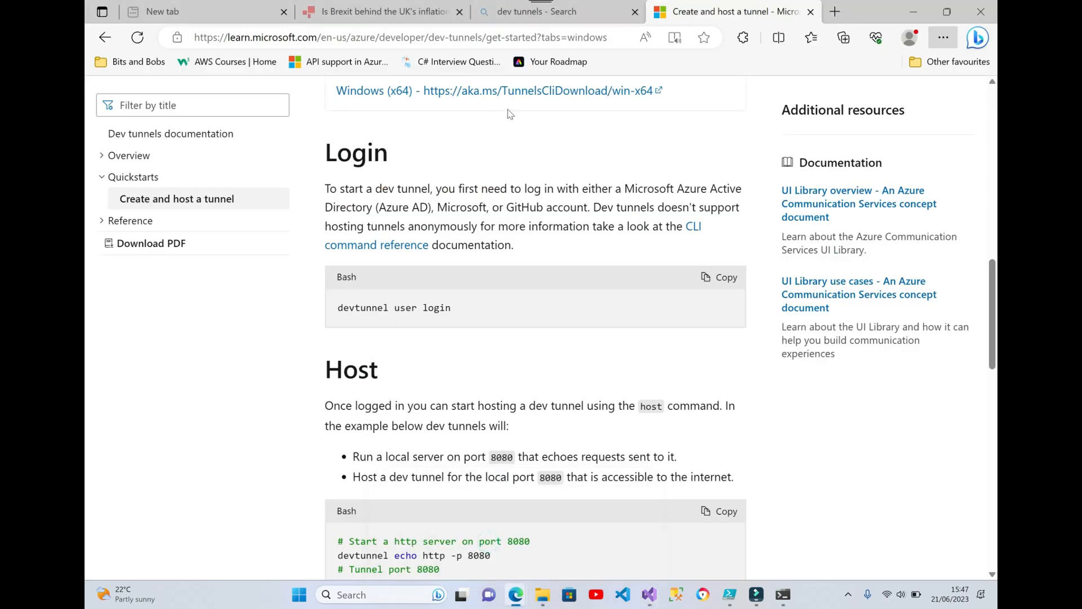
pyautogui.click(566, 36)
pyautogui.hotkey('ctrl', 'v')
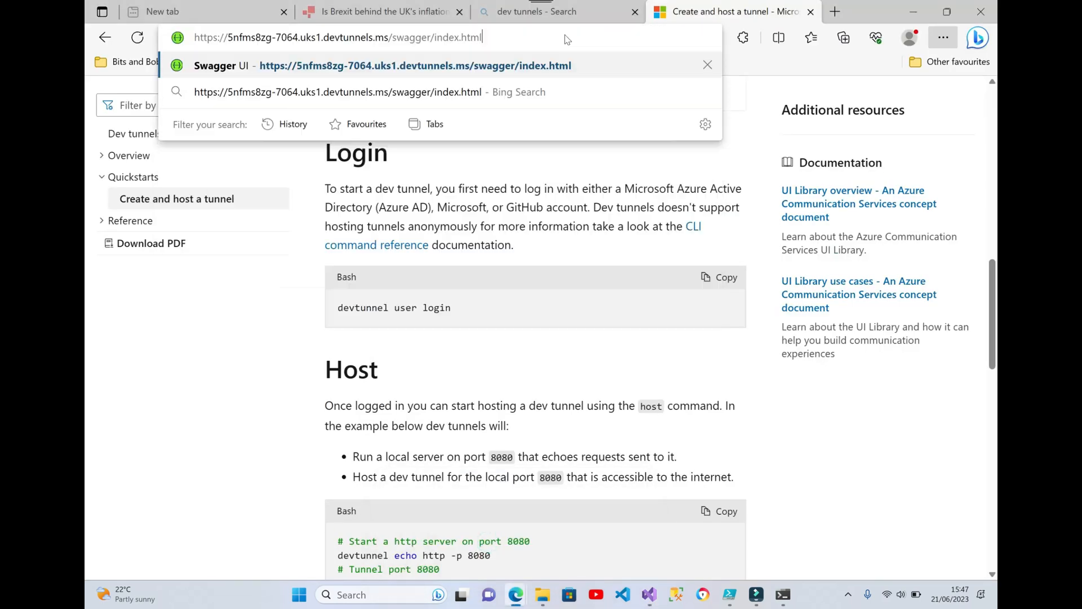
pyautogui.press('Return')
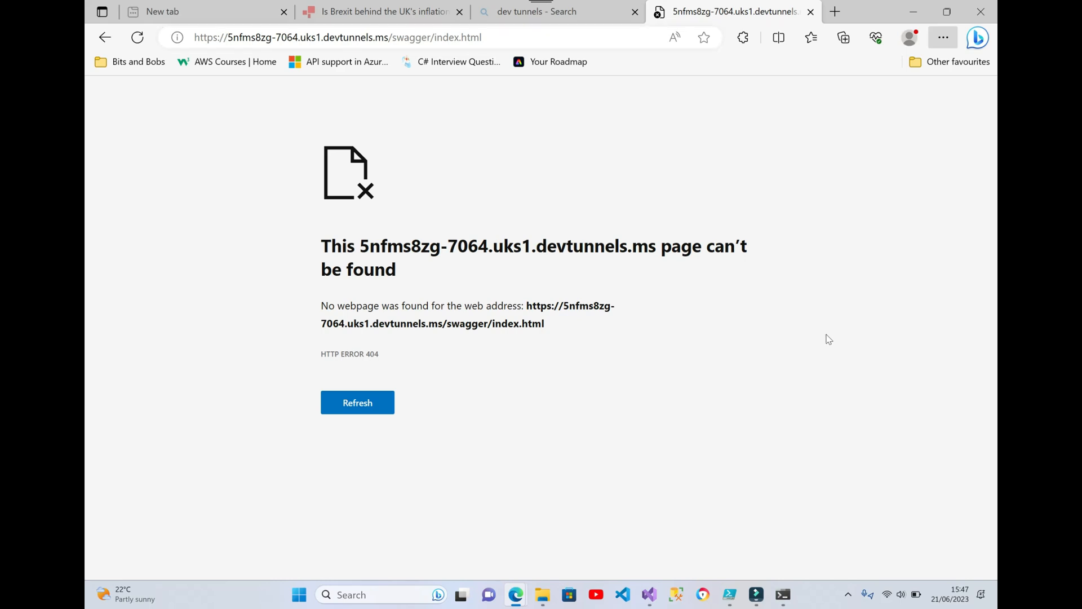
# Run SMS.API again from Visual Studio with the https profile and reload the tunnel's Swagger address in the other Edge window
pyautogui.click(644, 598)
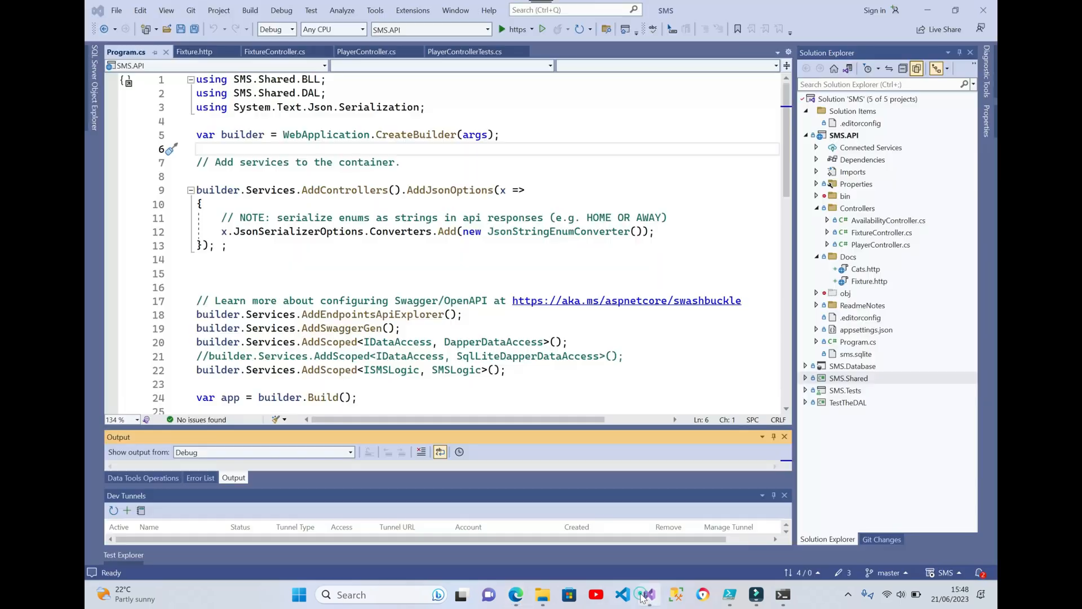
pyautogui.click(503, 25)
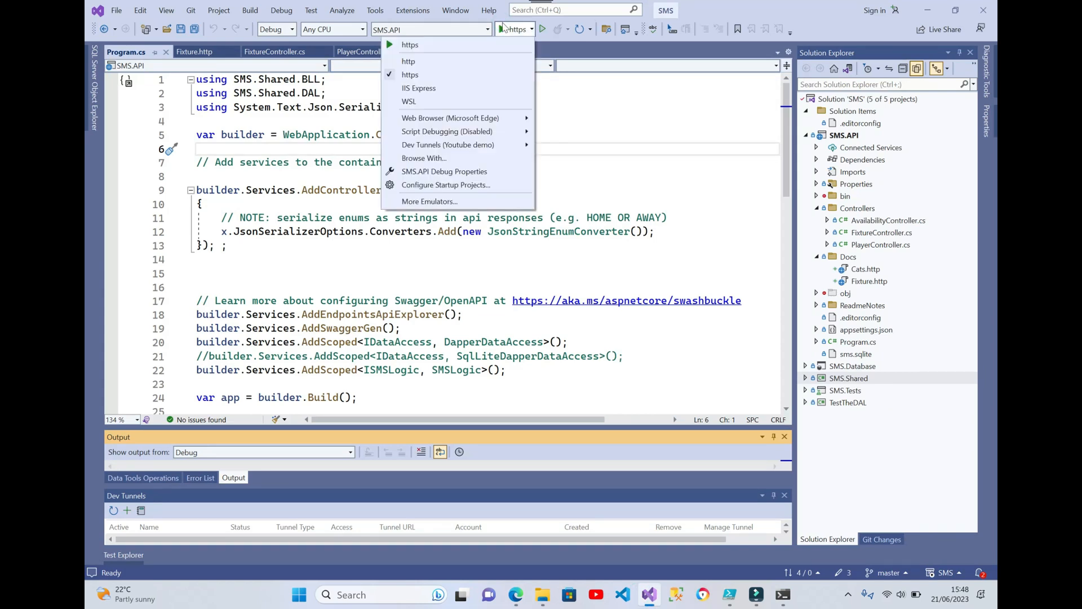
pyautogui.click(504, 28)
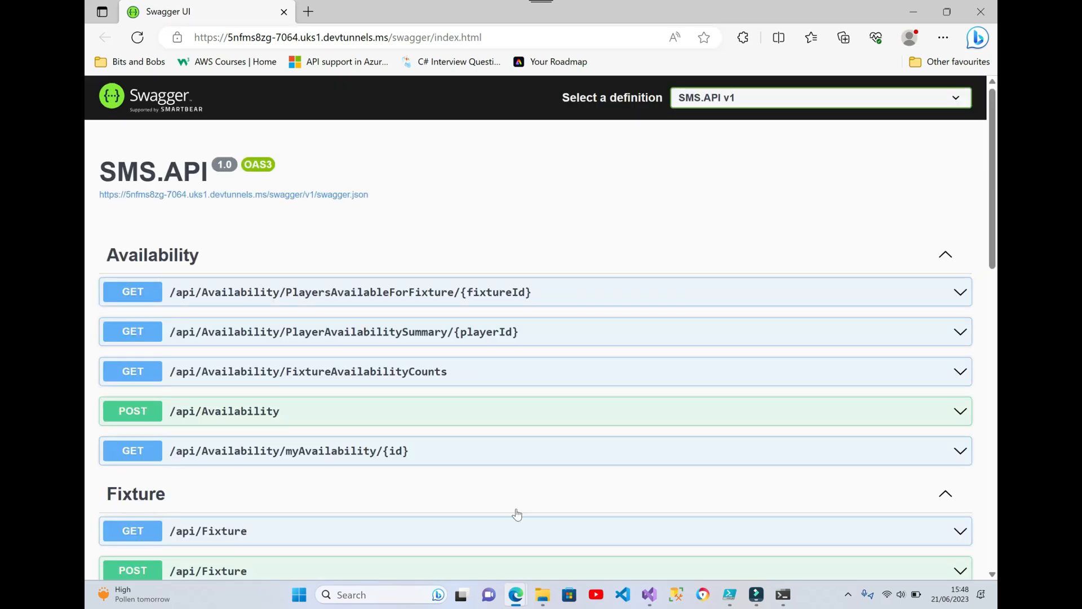
pyautogui.moveTo(516, 597)
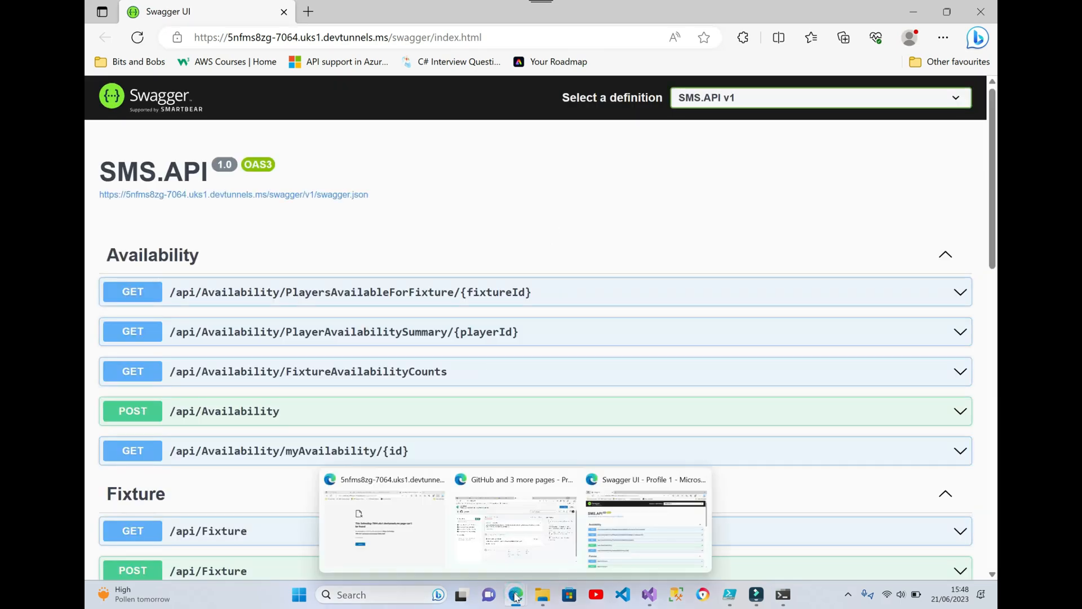
pyautogui.click(435, 530)
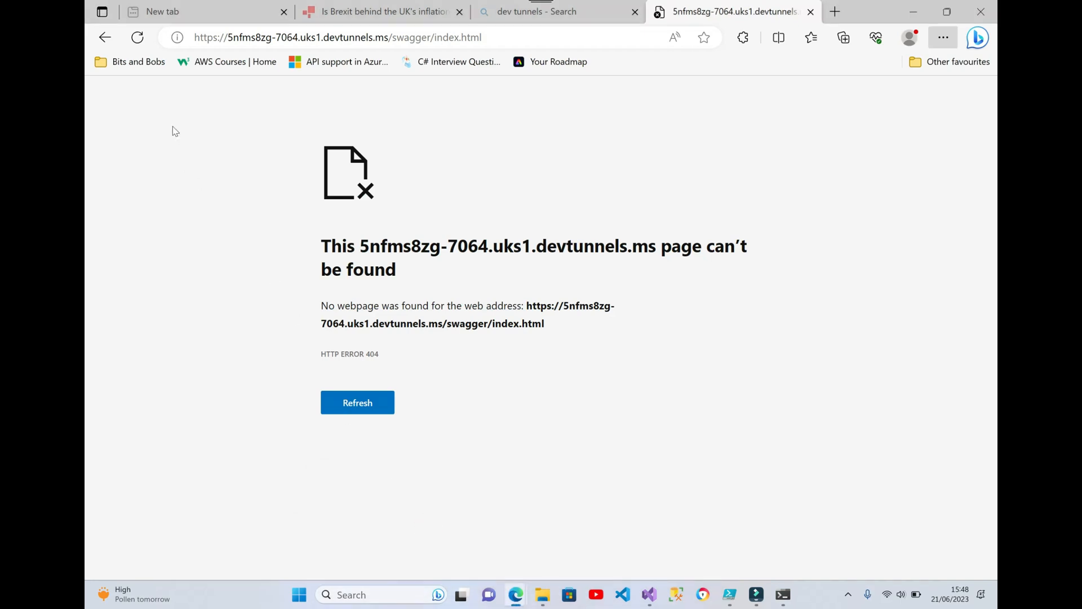
pyautogui.click(137, 38)
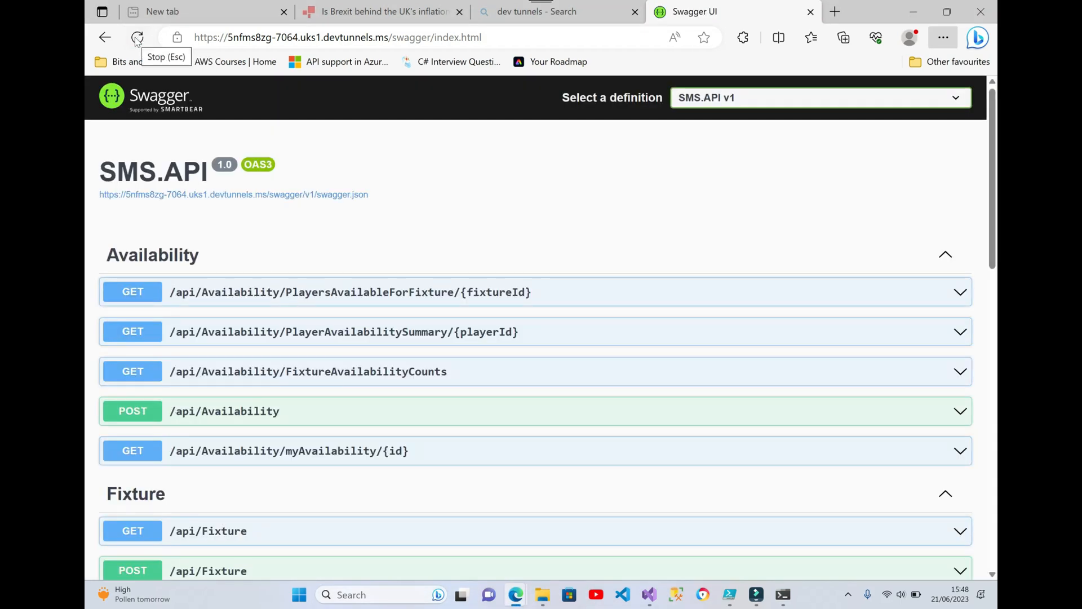
# Execute the GET /api/Player request through the dev tunnel, review its response, and reload the Swagger page
pyautogui.scroll(-6, 536, 327)
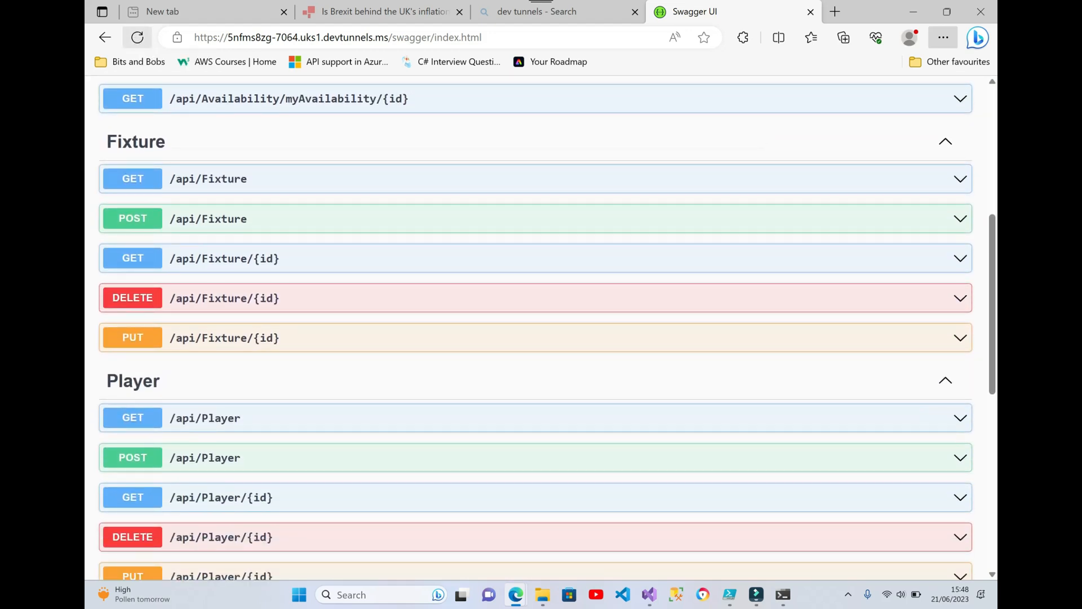
pyautogui.click(536, 418)
pyautogui.click(917, 449)
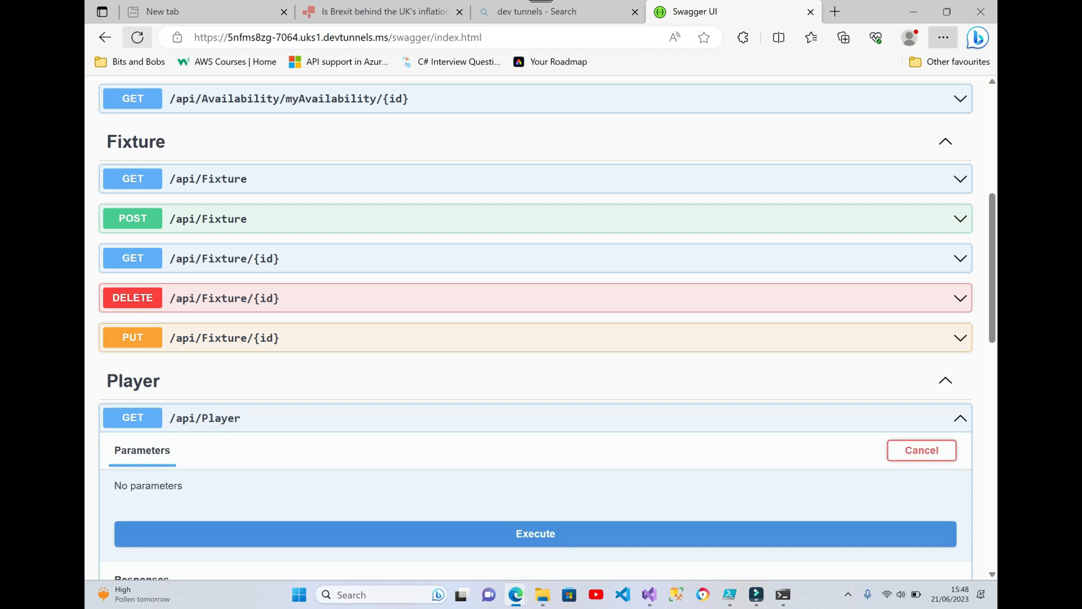
pyautogui.scroll(-2, 536, 327)
pyautogui.click(536, 416)
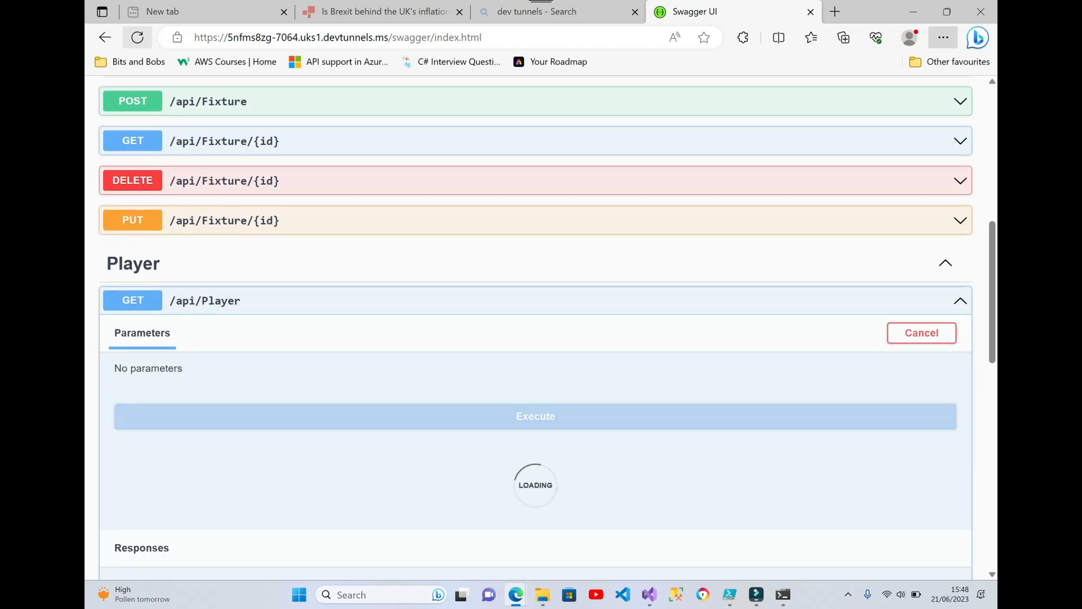
pyautogui.scroll(-2, 535, 327)
pyautogui.scroll(-6, 536, 326)
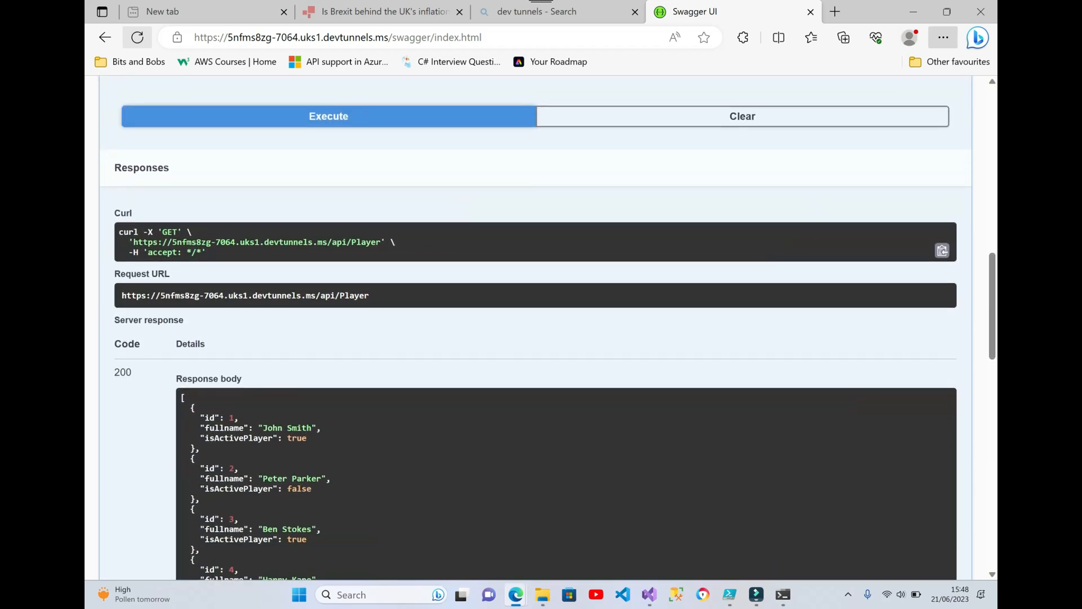
pyautogui.scroll(15, 732, 300)
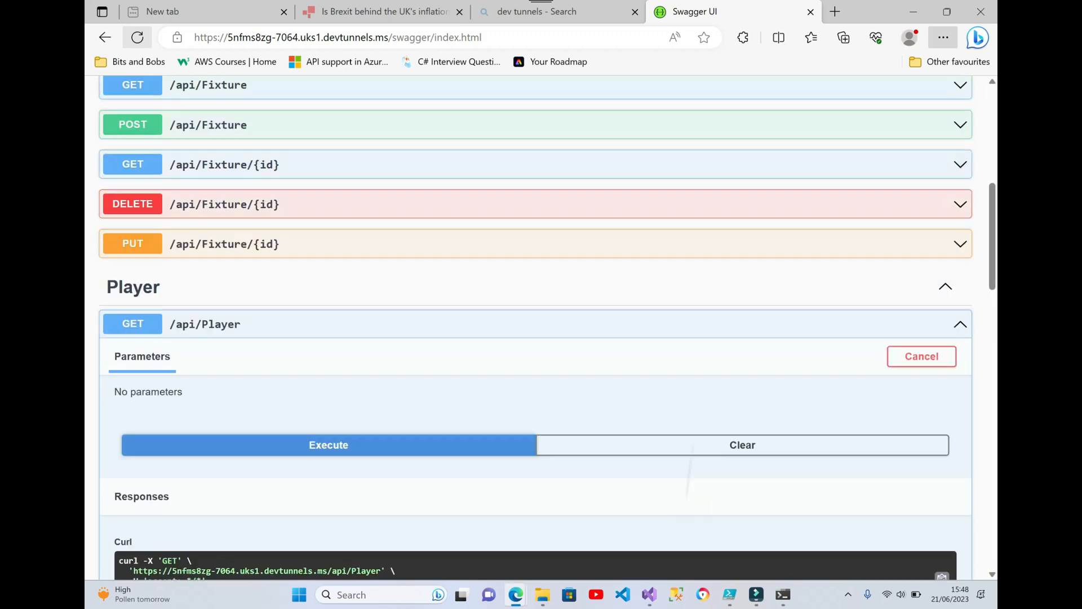
pyautogui.click(137, 38)
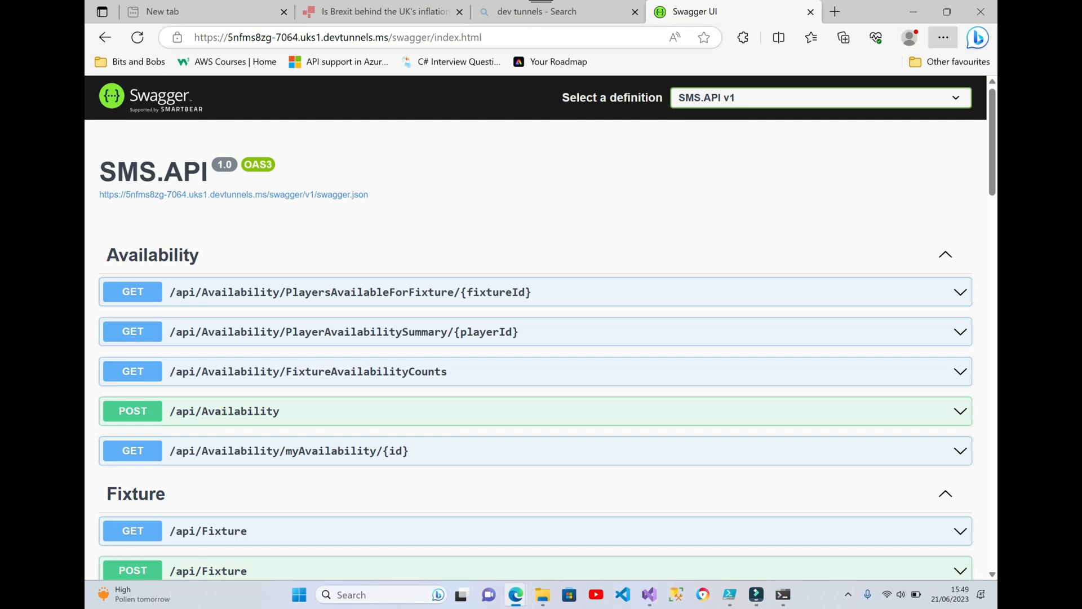
# Stop debugging SMS.API in Visual Studio and show the Dev Tunnels window, enlarged enough to list the tunnels
pyautogui.click(649, 597)
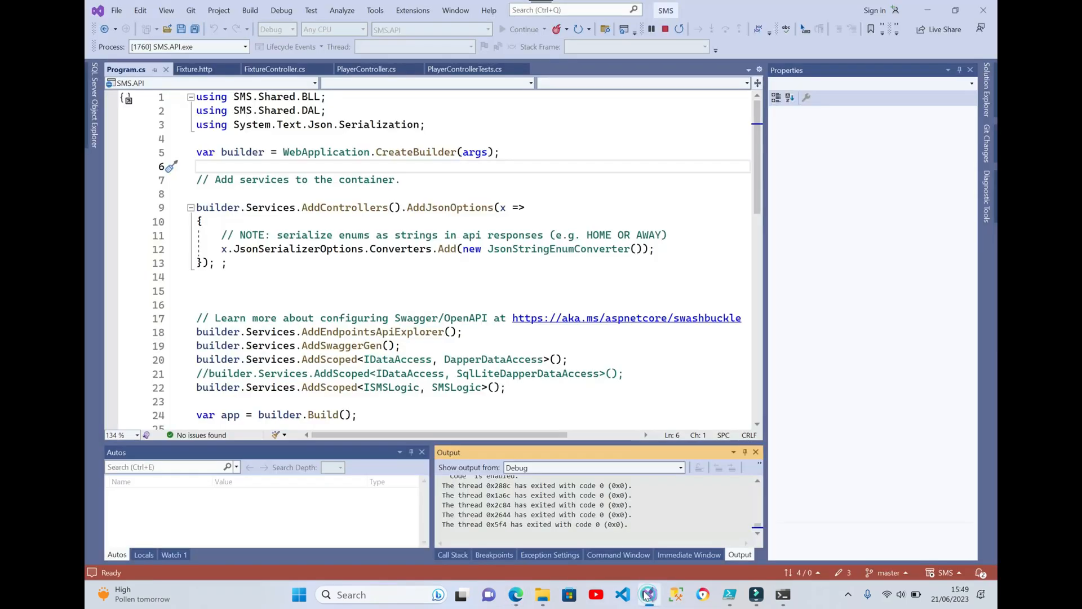
pyautogui.click(669, 31)
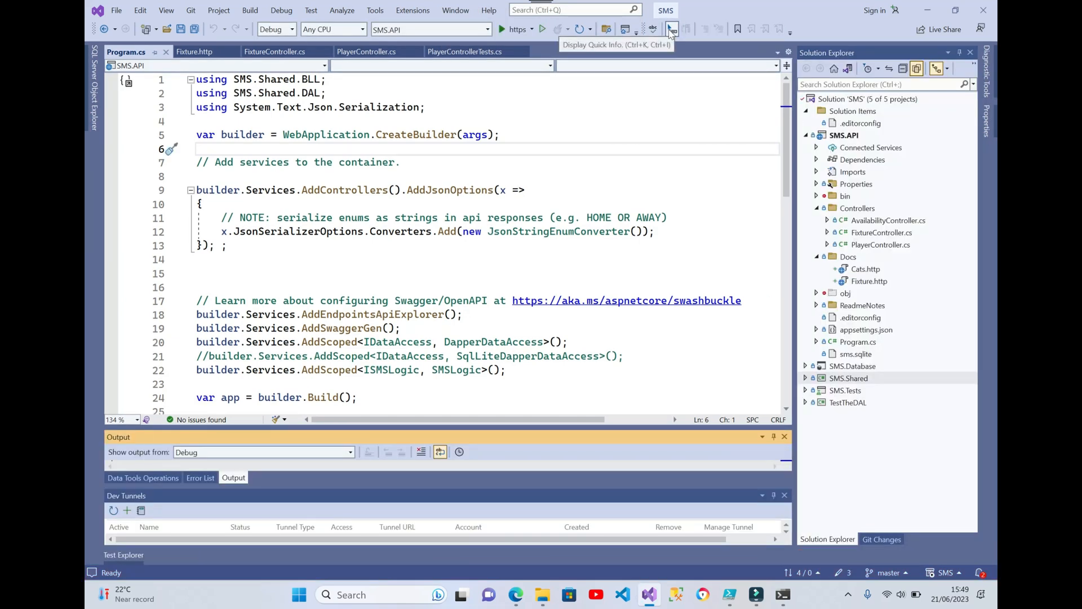
pyautogui.click(532, 30)
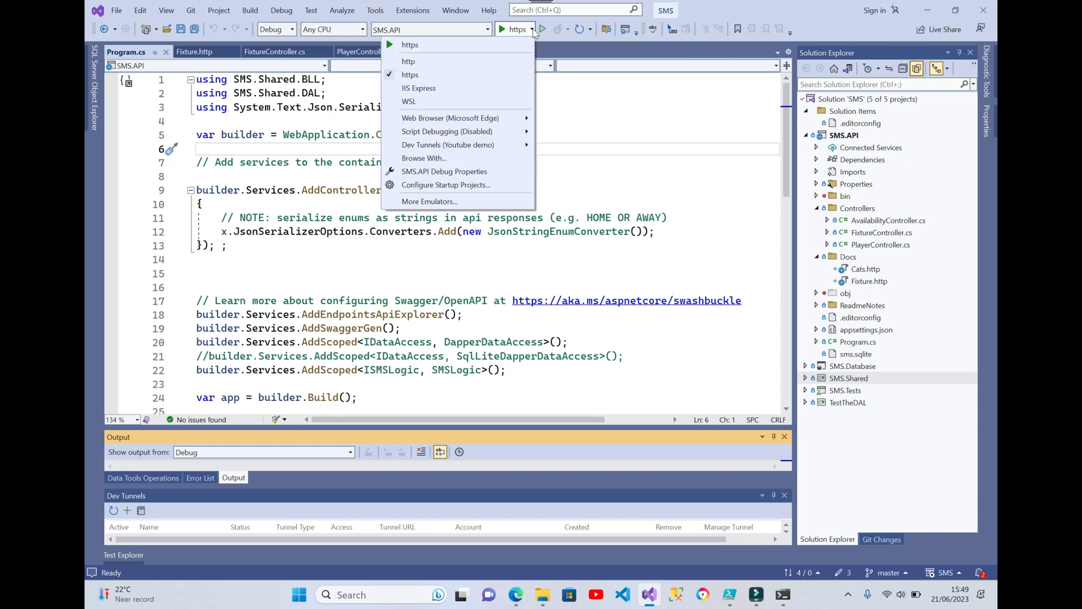
pyautogui.moveTo(497, 148)
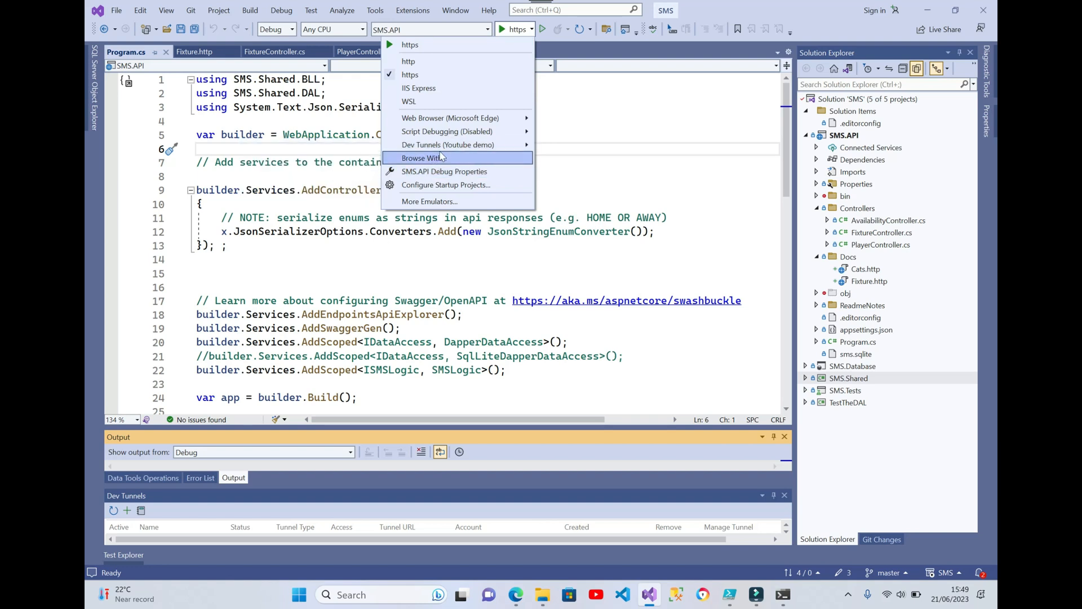
pyautogui.moveTo(450, 150)
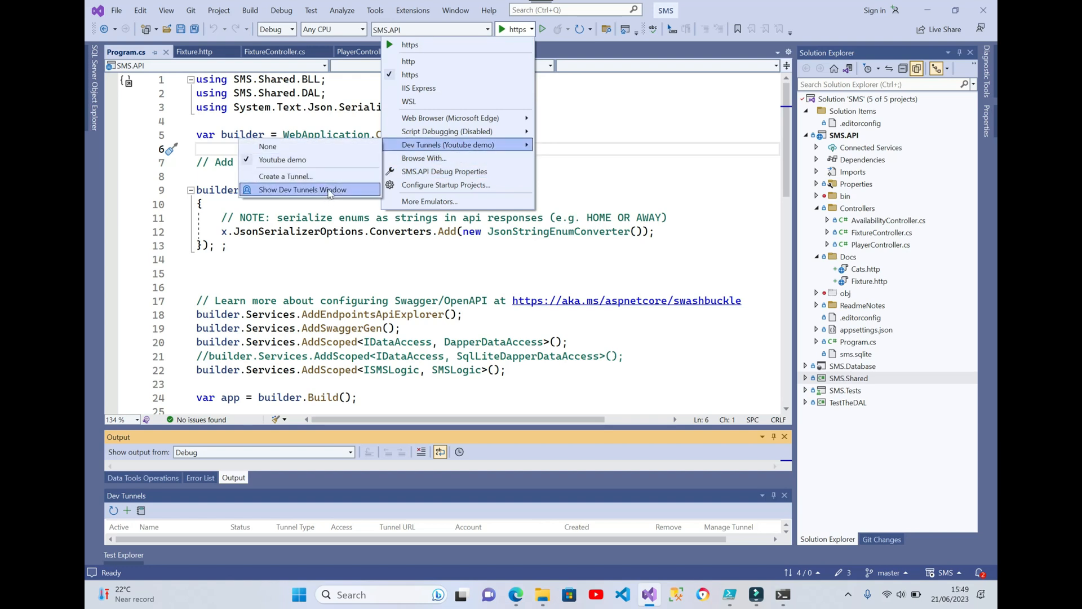
pyautogui.click(330, 190)
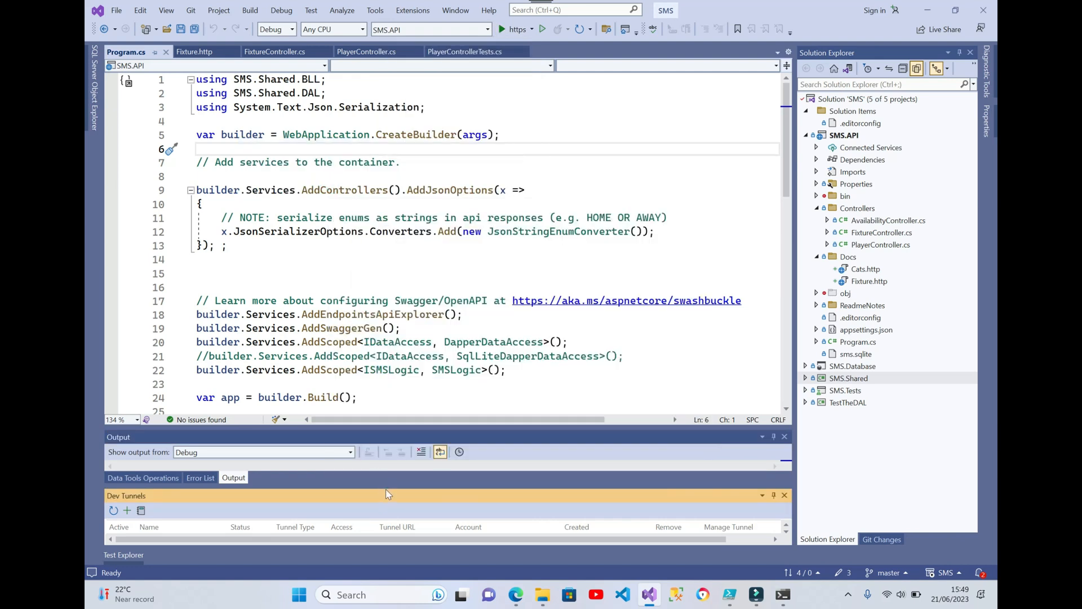
pyautogui.moveTo(383, 487); pyautogui.dragTo(370, 437)
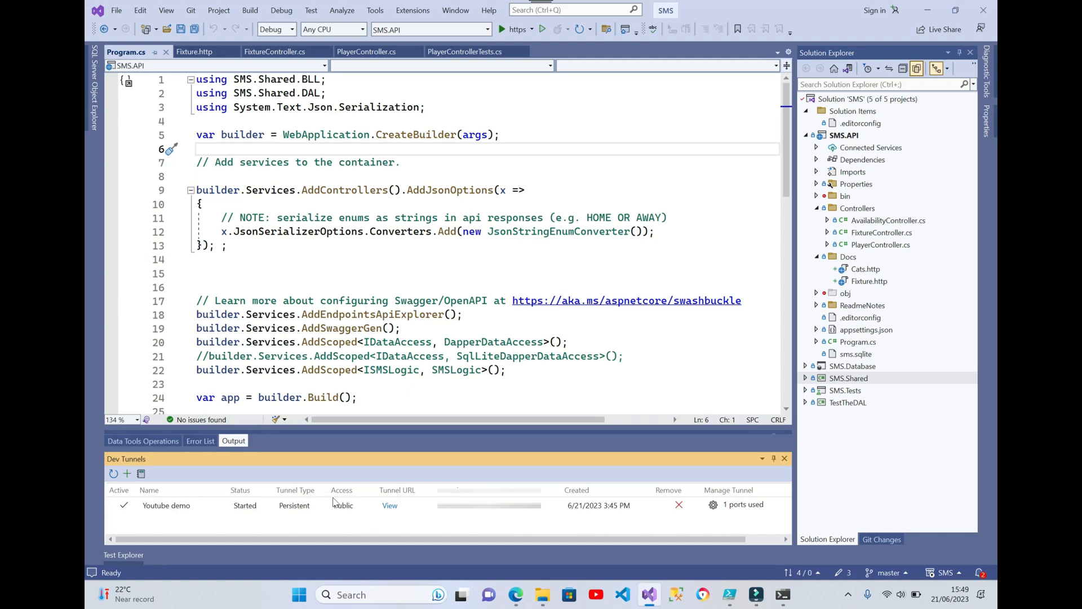
# Remove the Youtube demo dev tunnel and confirm its deletion
pyautogui.click(195, 508)
pyautogui.rightClick(181, 510)
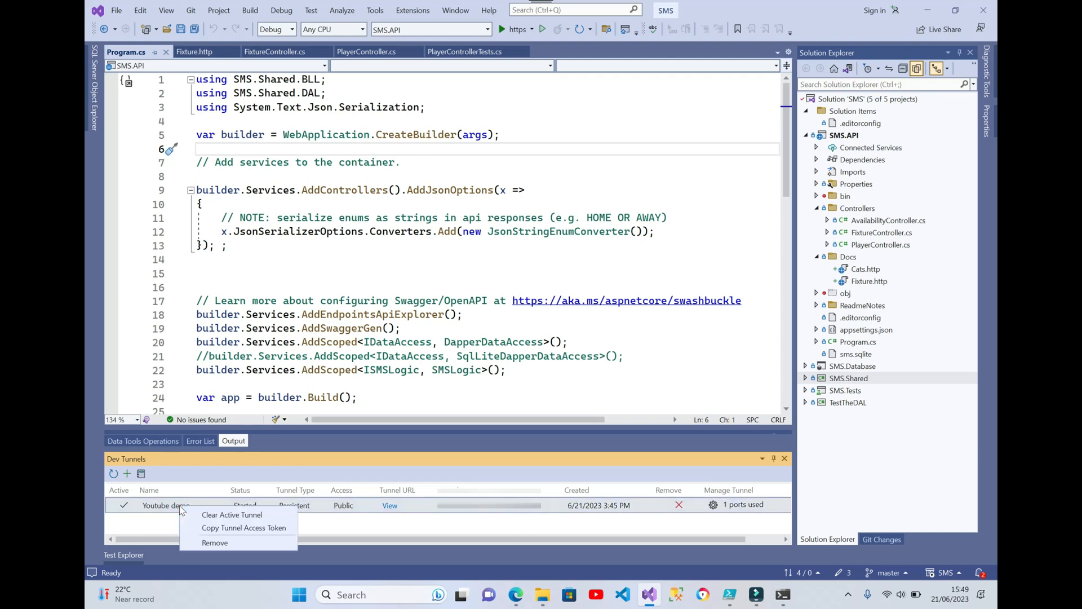
pyautogui.click(209, 543)
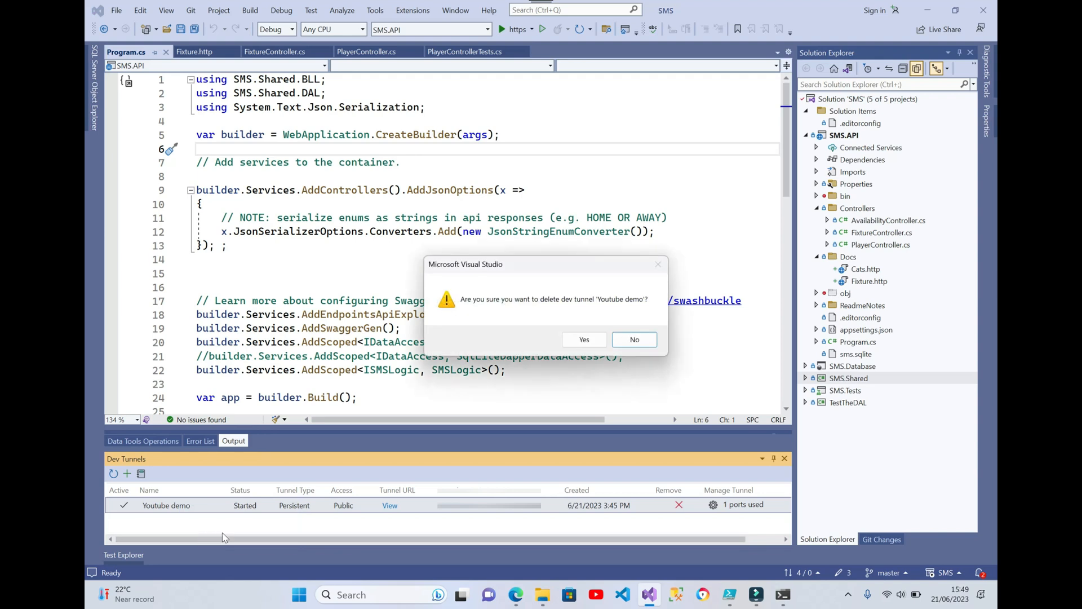
pyautogui.click(583, 340)
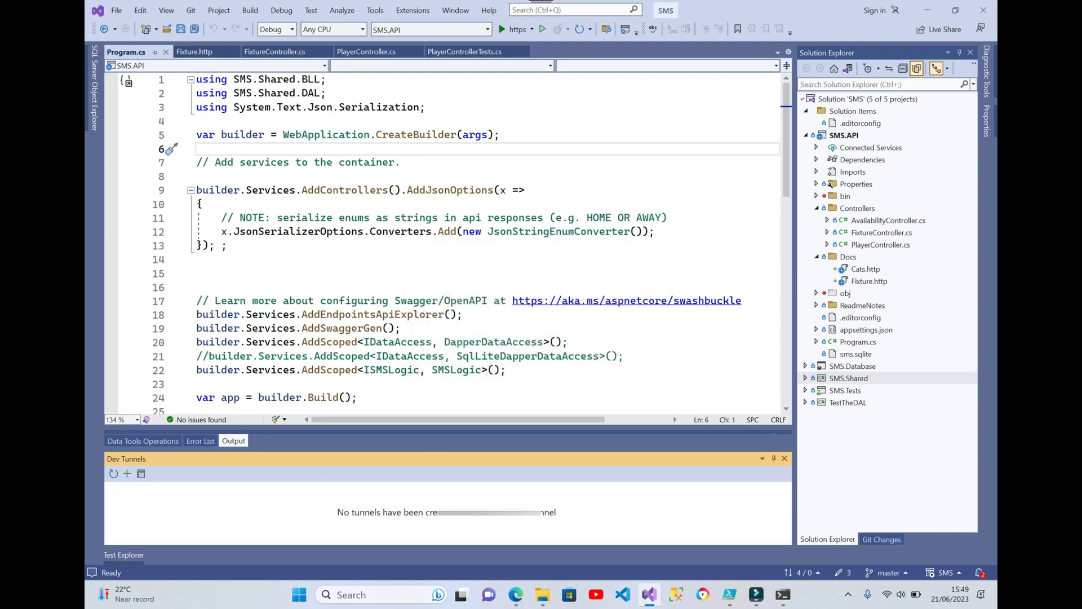
# Run SMS.API without a dev tunnel, inspect the Swagger page's address, and close the browser window
pyautogui.click(509, 30)
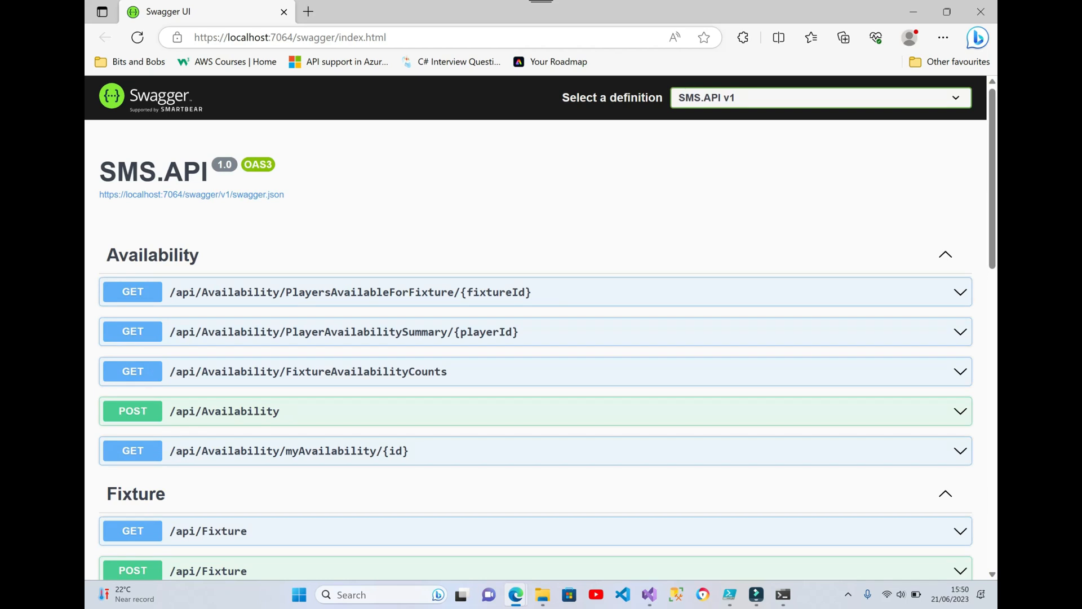
pyautogui.click(402, 37)
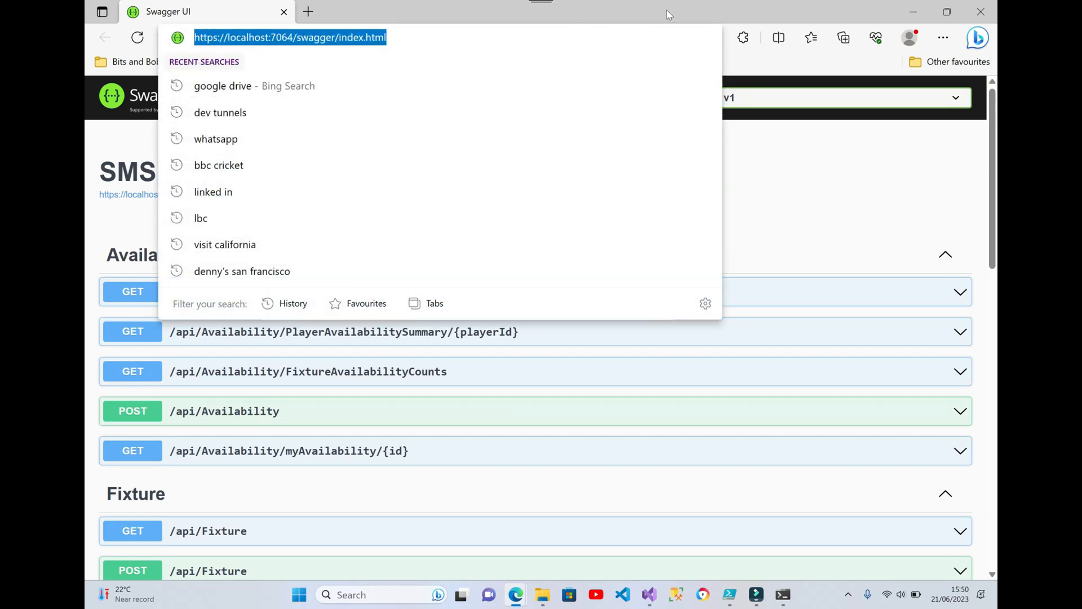
pyautogui.click(981, 12)
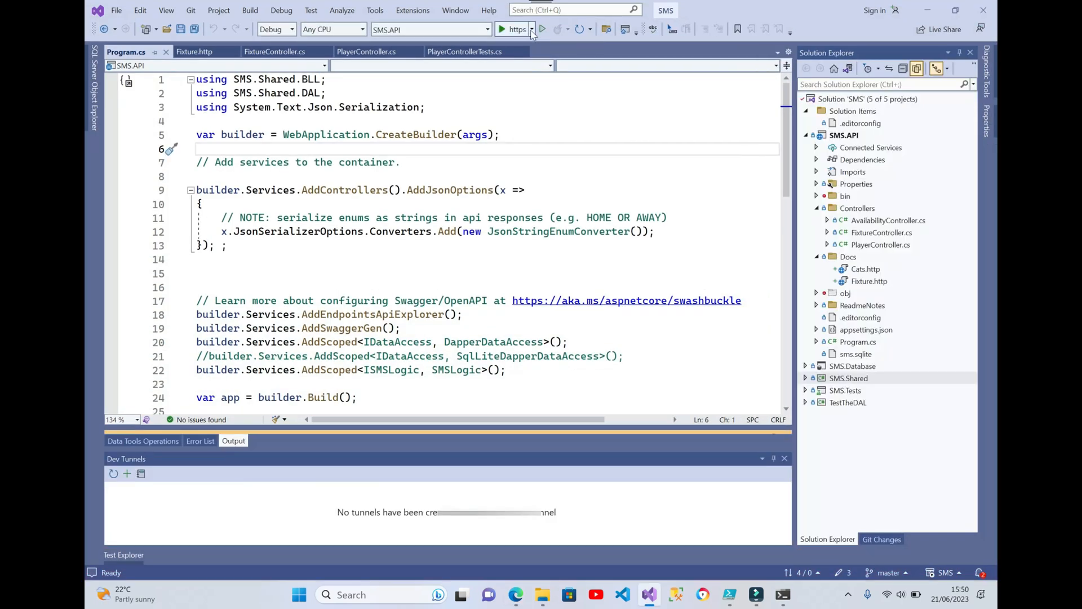
# Check the dev tunnel selection in the debug launch options after the tunnel's removal
pyautogui.click(531, 30)
pyautogui.moveTo(476, 149)
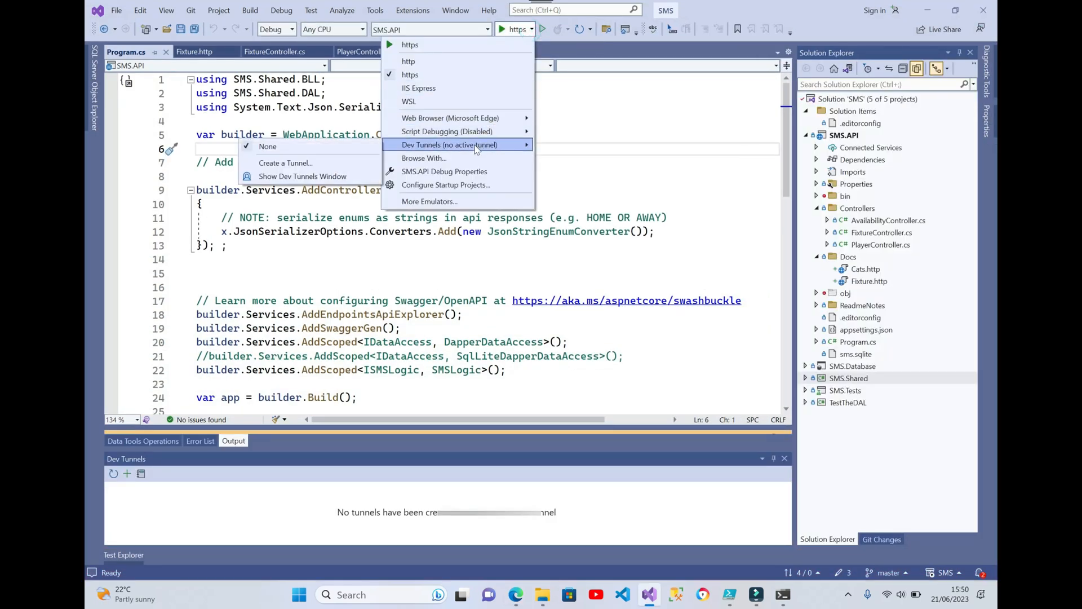